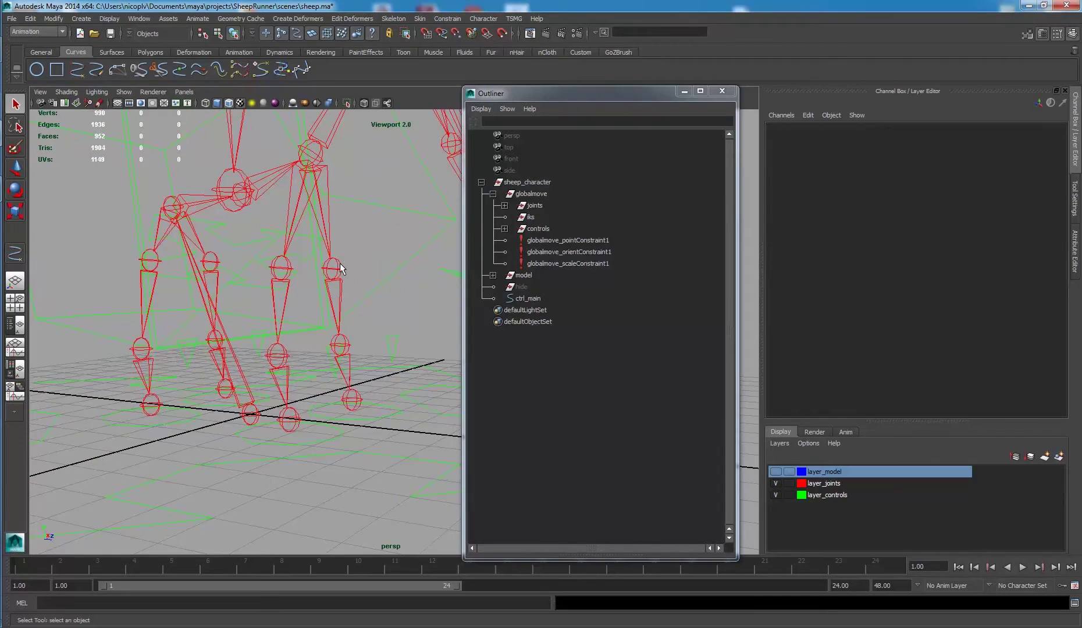
Examine the leg joint chains and the control around the right front hoof.
left_click(340, 269)
middle_click_drag(373, 332, 374, 285, "alt")
left_click(400, 242)
mouse_move(399, 242)
left_mouse_down("alt")
mouse_move(410, 243)
mouse_move(397, 244)
left_mouse_up("alt")
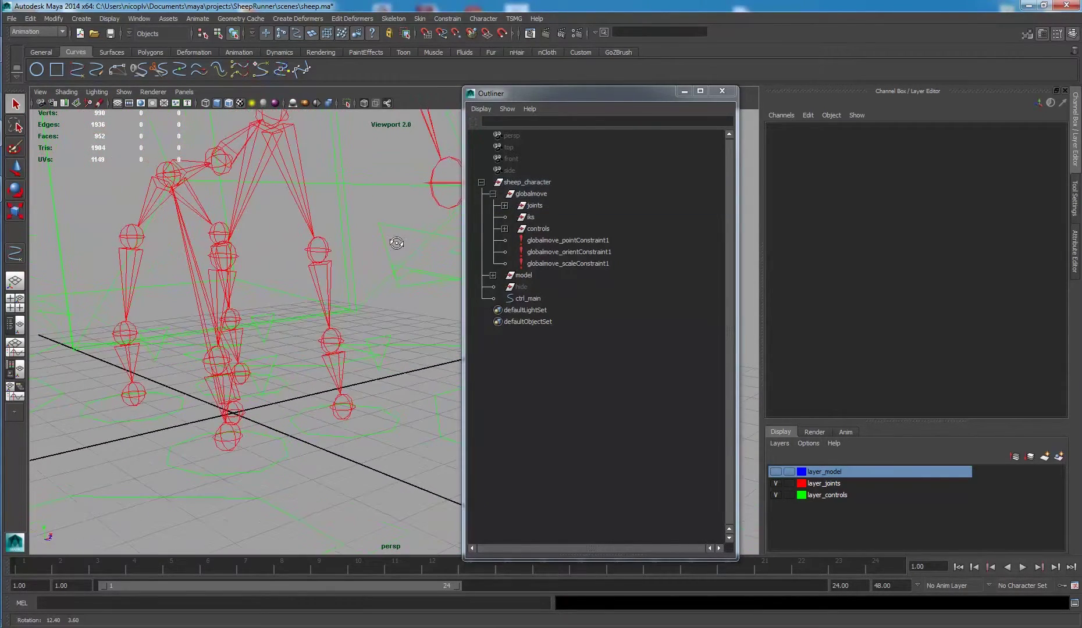
middle_click_drag(312, 332, 406, 309, "alt")
left_click(355, 438)
middle_click_drag(361, 371, 325, 314, "alt")
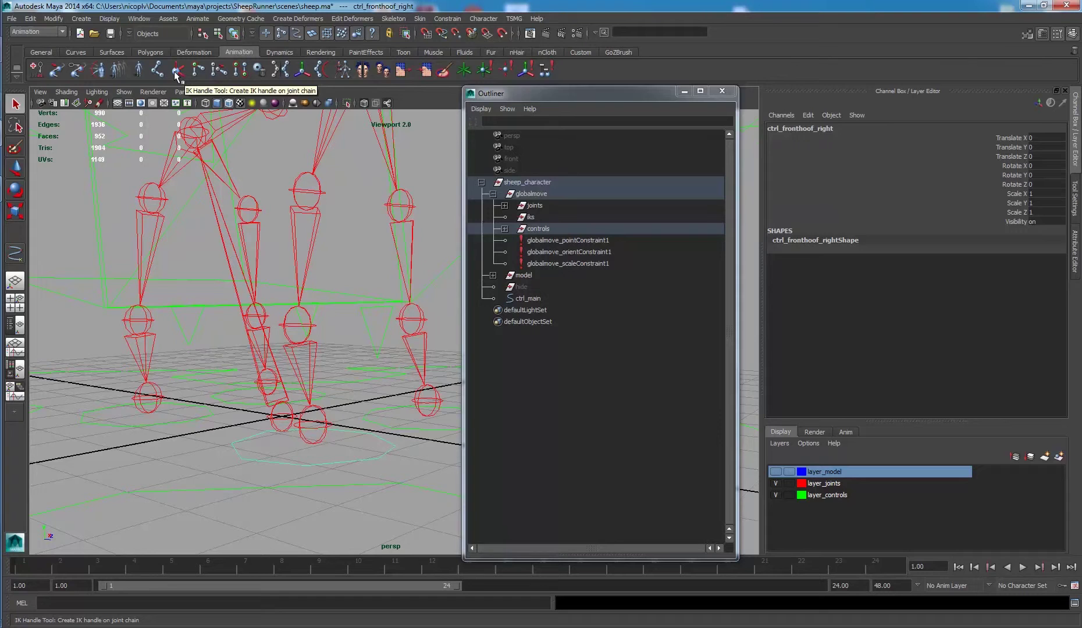
Start the IK Handle Tool and set its current solver to Rotate-Plane Solver.
left_click(176, 71)
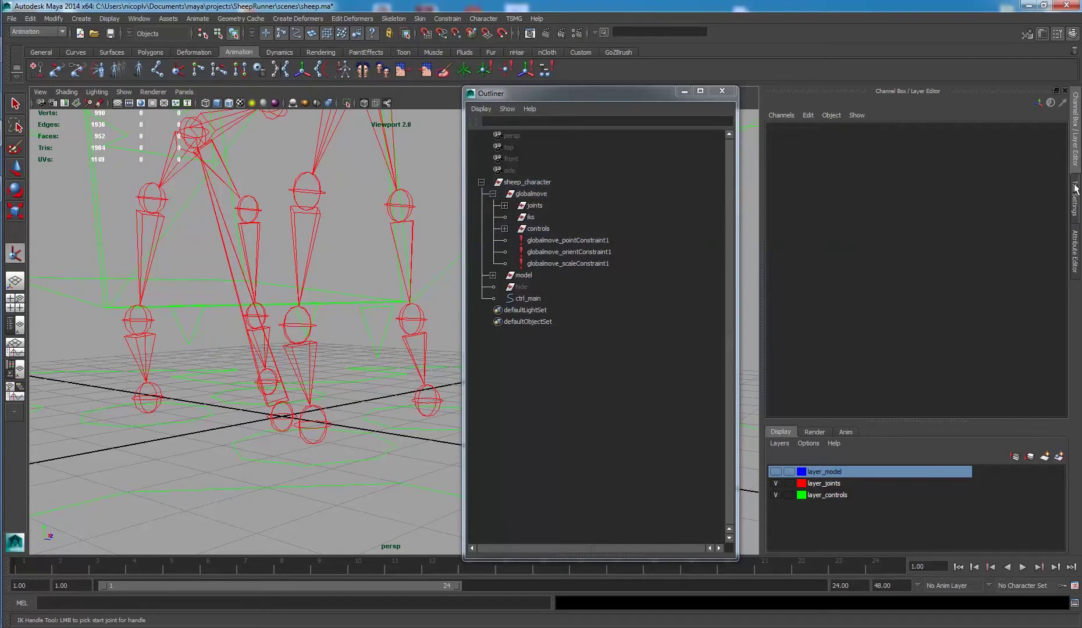
left_click(1074, 189)
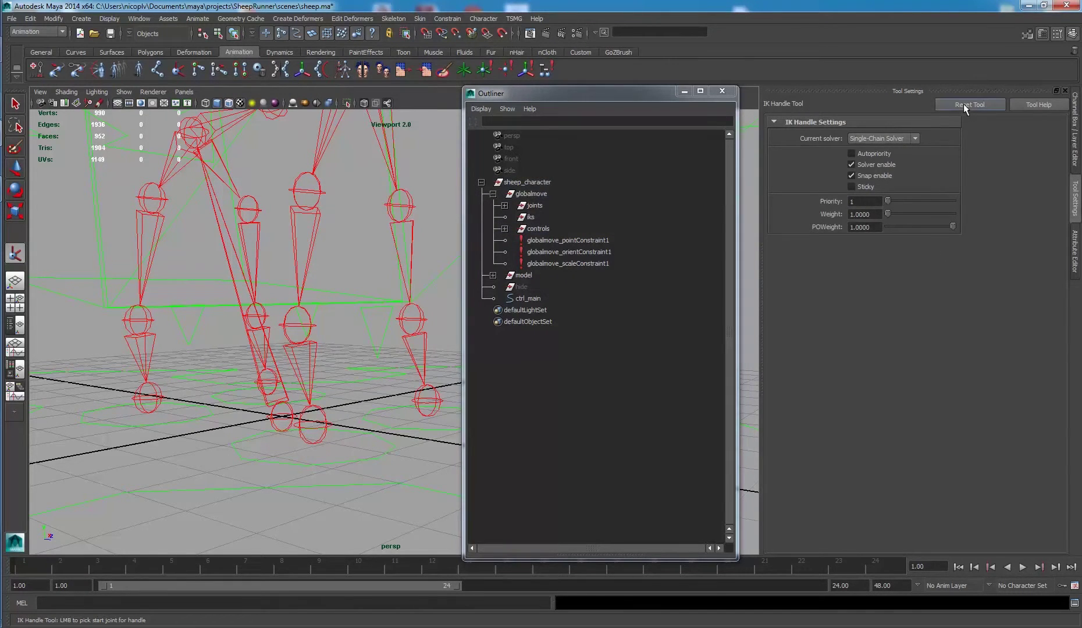
left_click(918, 137)
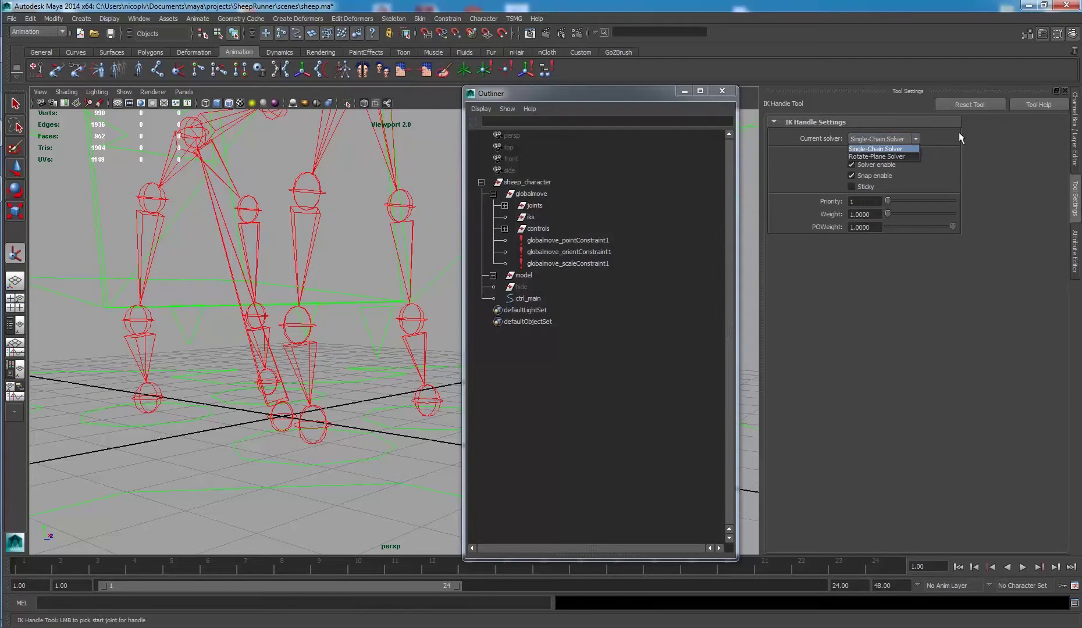
left_click(918, 139)
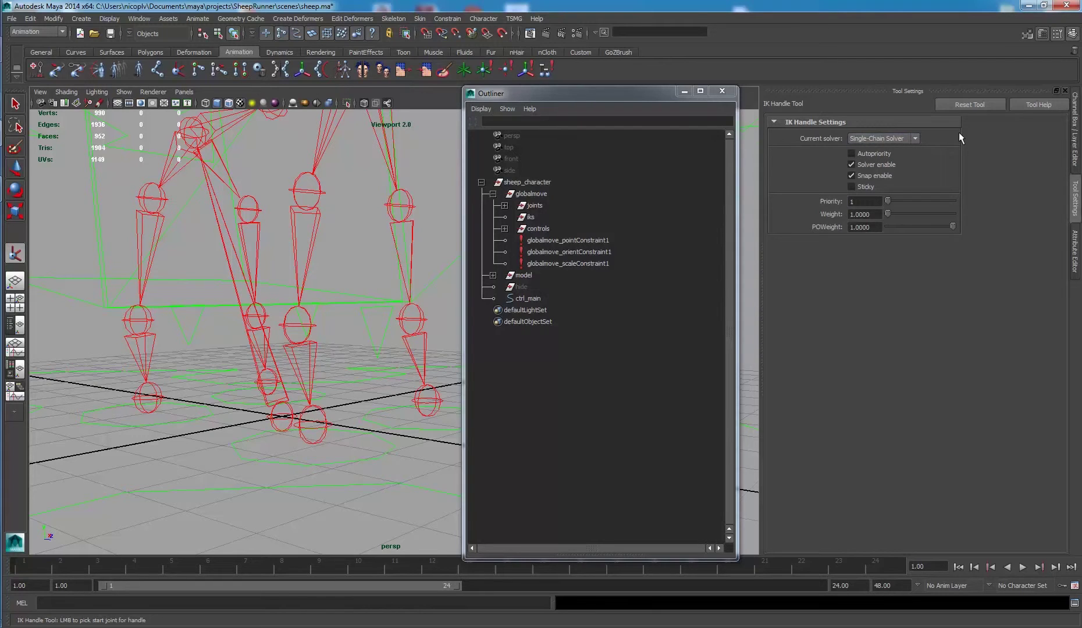
left_click(917, 139)
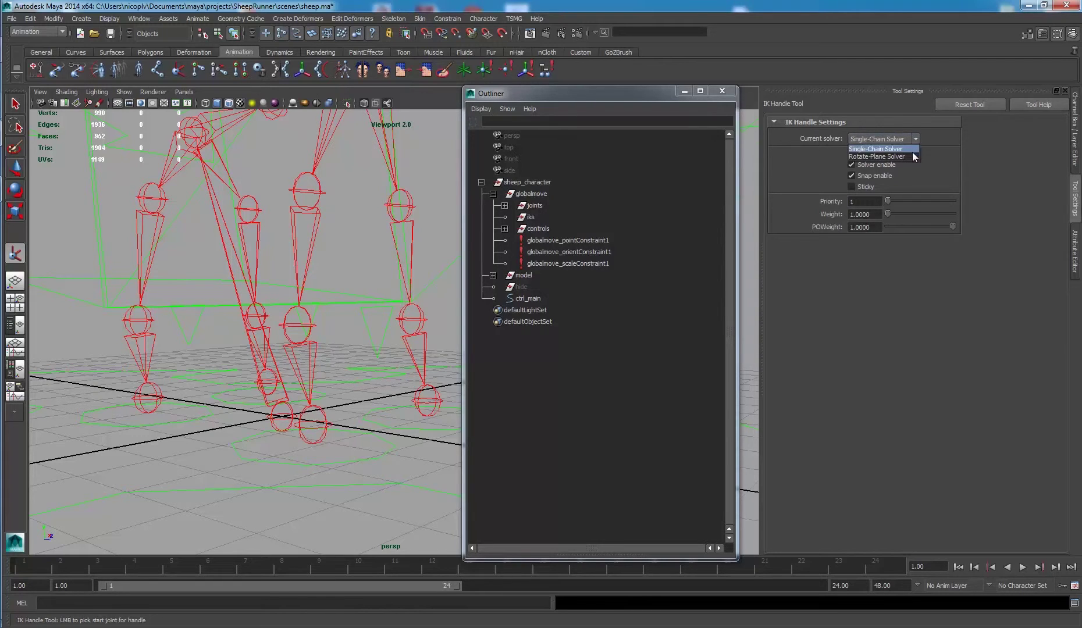
left_click(913, 157)
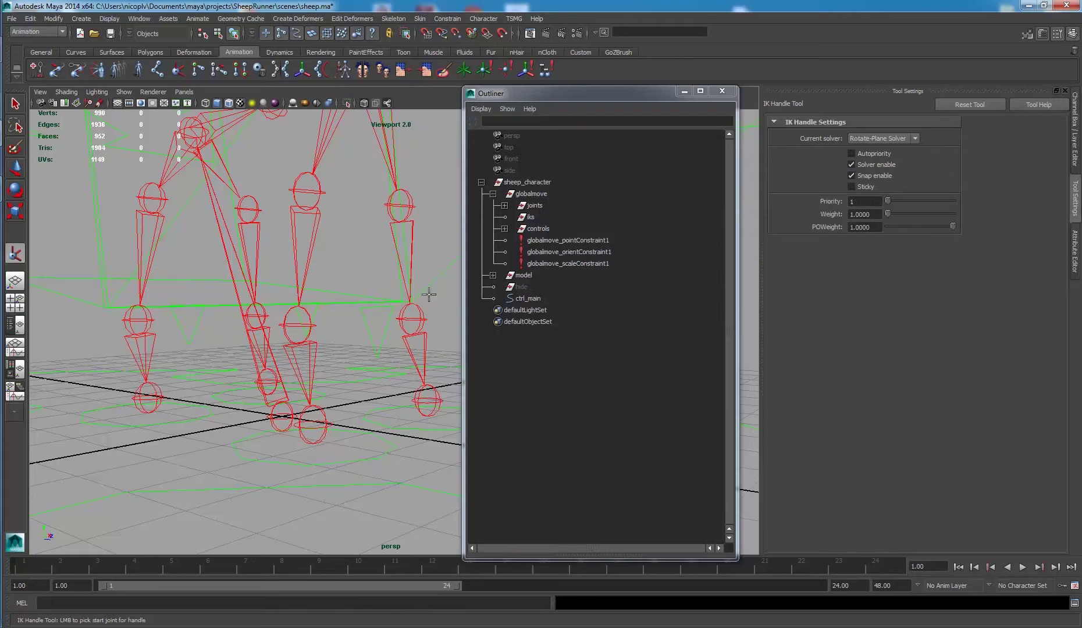
Create an IK handle on the right front leg, from jt_foreleg_right down to the joint at the hoof.
left_click_drag(318, 237, 318, 237, "alt")
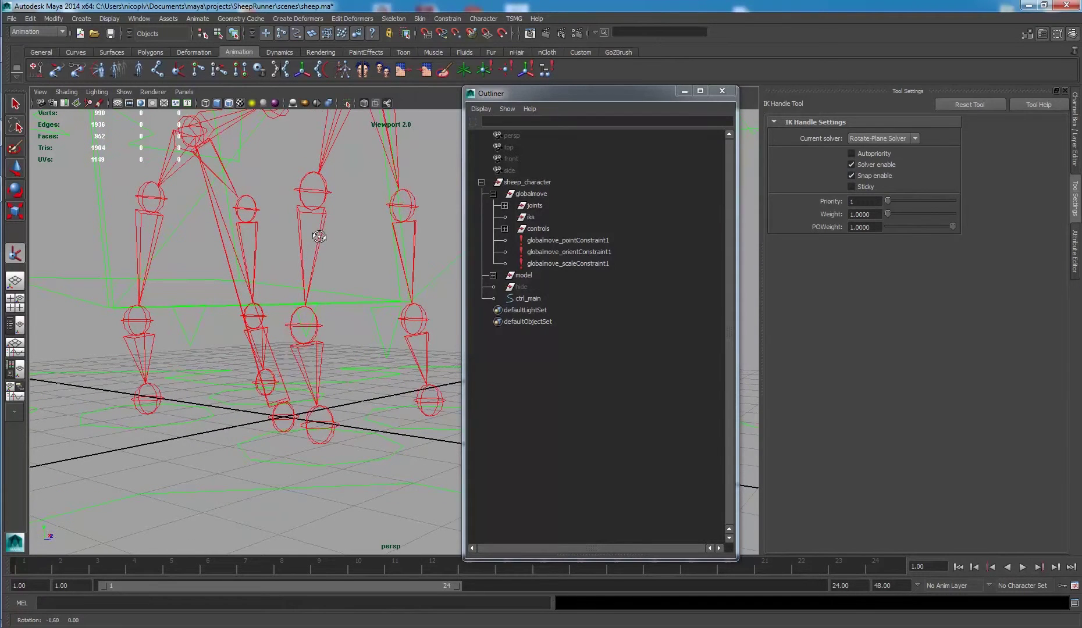
left_click(326, 191)
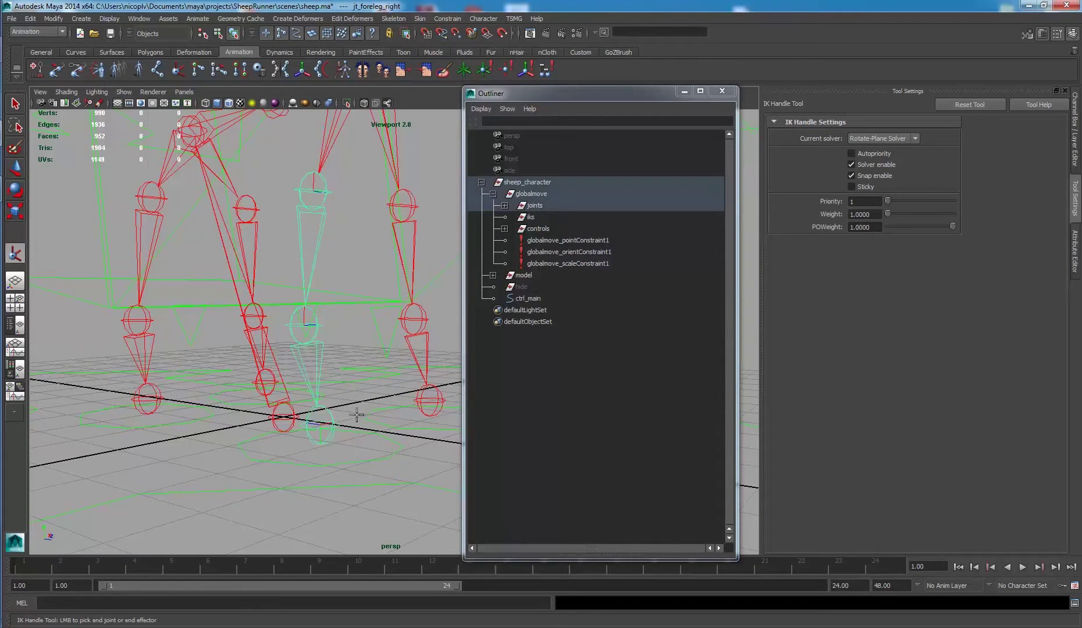
left_click(337, 423)
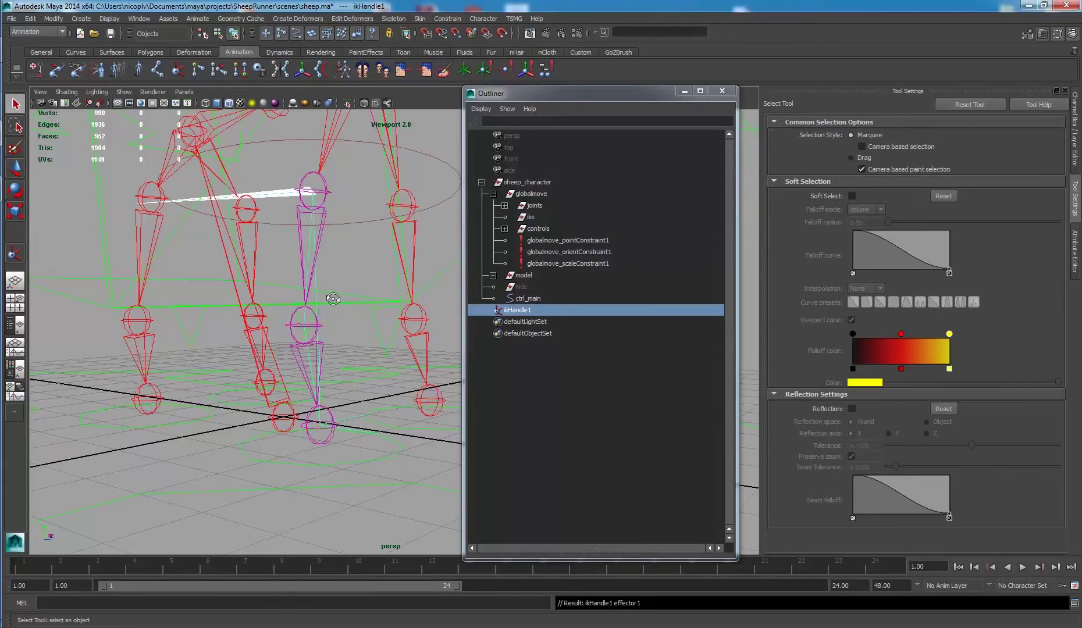
left_click_drag(333, 299, 310, 183, "alt")
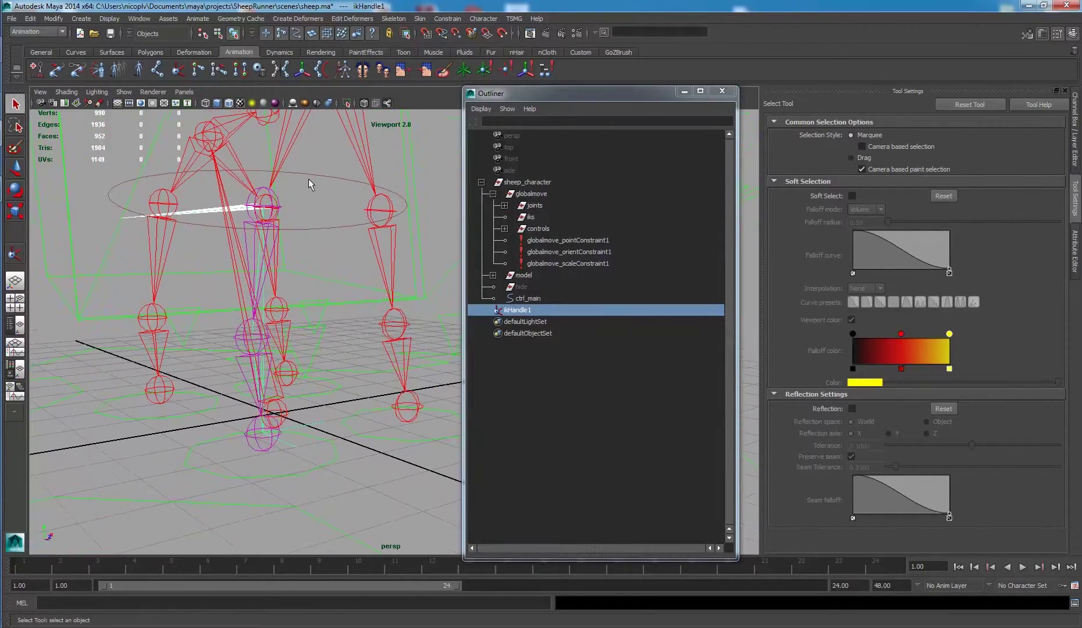
Try bending the right front leg by moving its IK handle, and undo the moves.
key("w")
left_click_drag(342, 445, 357, 447, "alt")
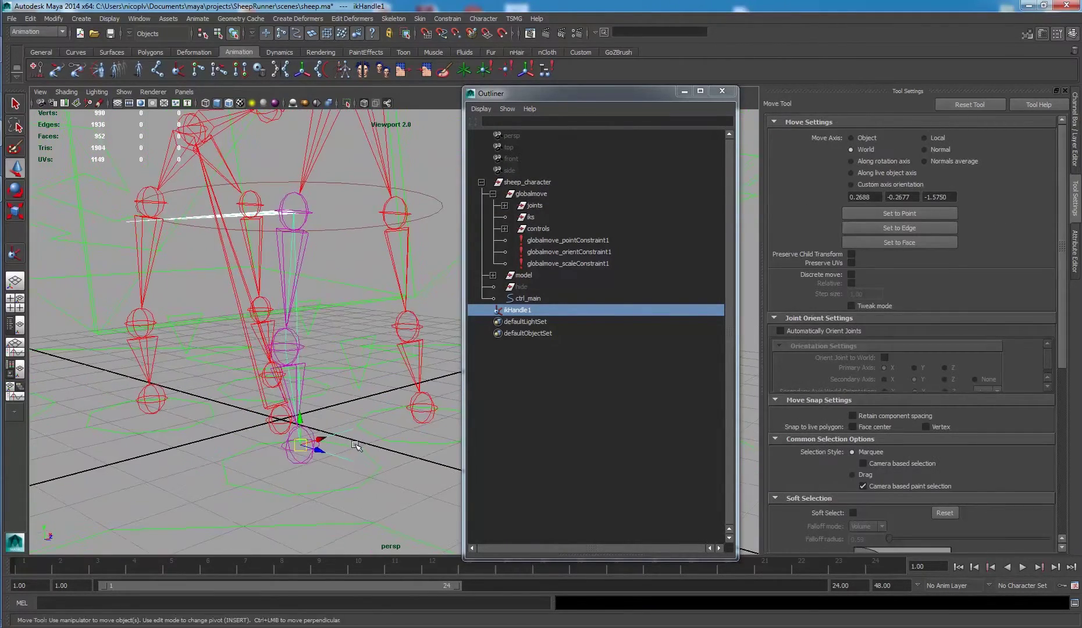
left_click(339, 420)
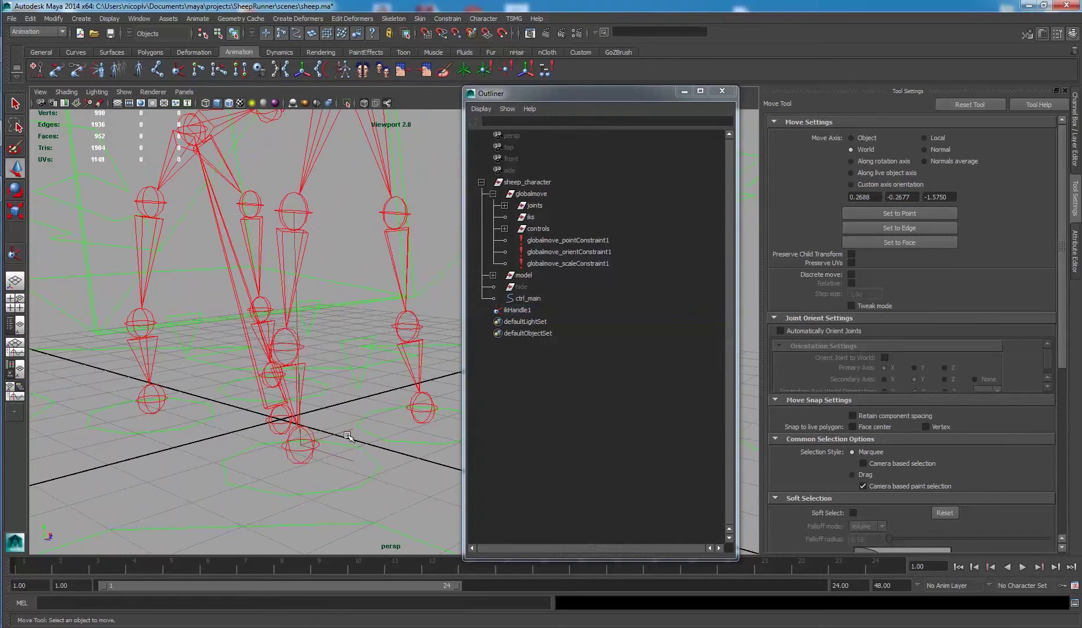
left_click(347, 434)
mouse_move(303, 446)
left_mouse_down()
mouse_move(326, 430)
mouse_move(333, 379)
mouse_move(273, 380)
mouse_move(246, 446)
mouse_move(339, 442)
mouse_move(377, 353)
mouse_move(346, 275)
mouse_move(297, 305)
mouse_move(288, 349)
mouse_move(294, 402)
mouse_move(308, 439)
mouse_move(316, 434)
left_mouse_up()
left_click_drag(297, 361, 345, 333, "alt")
middle_click_drag(395, 338, 350, 337, "alt")
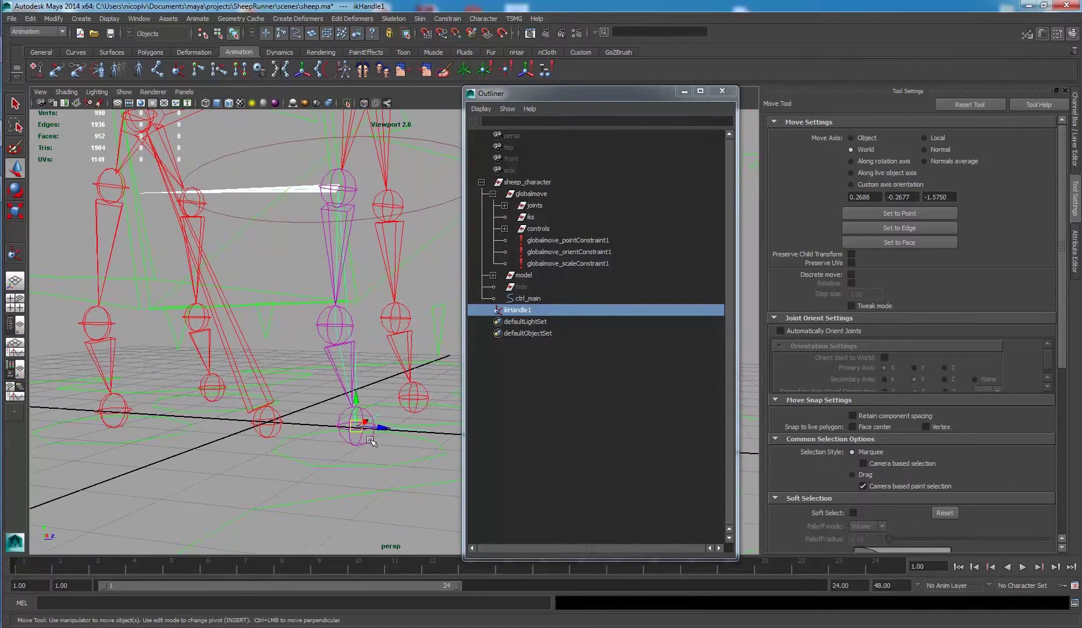
left_click_drag(355, 399, 362, 310)
key("ctrl+z")
mouse_move(351, 425)
left_mouse_down()
mouse_move(369, 373)
mouse_move(424, 364)
mouse_move(437, 320)
mouse_move(378, 386)
mouse_move(360, 387)
mouse_move(349, 420)
mouse_move(360, 417)
left_mouse_up()
key("ctrl+z")
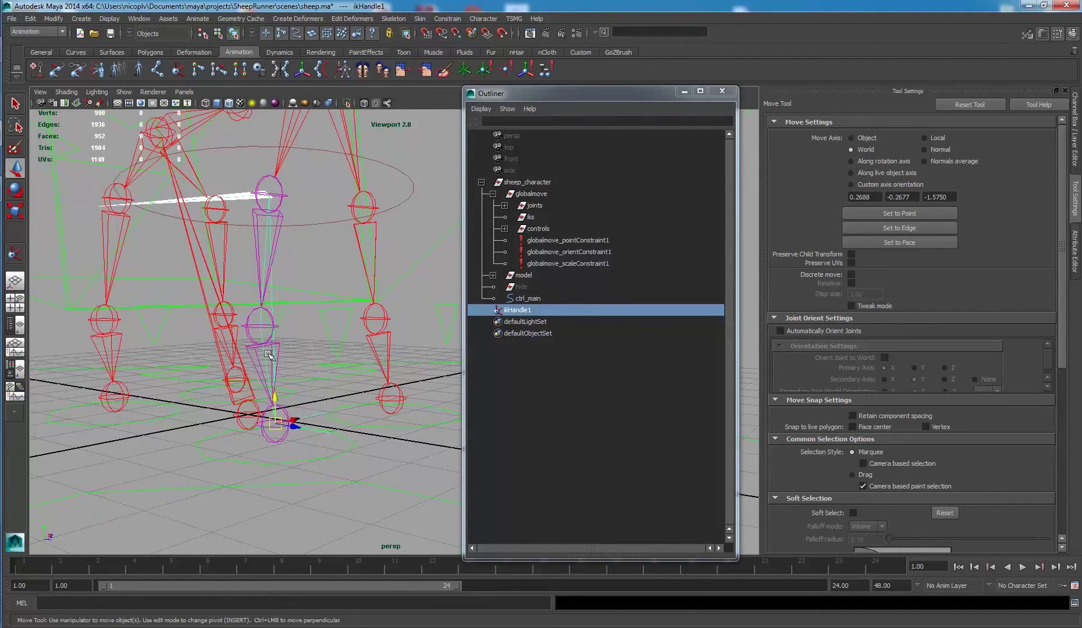
Center the pivot of the right front knee control, ctrl_frontknee_right.
left_click_drag(299, 263, 323, 320, "alt")
left_click(330, 327)
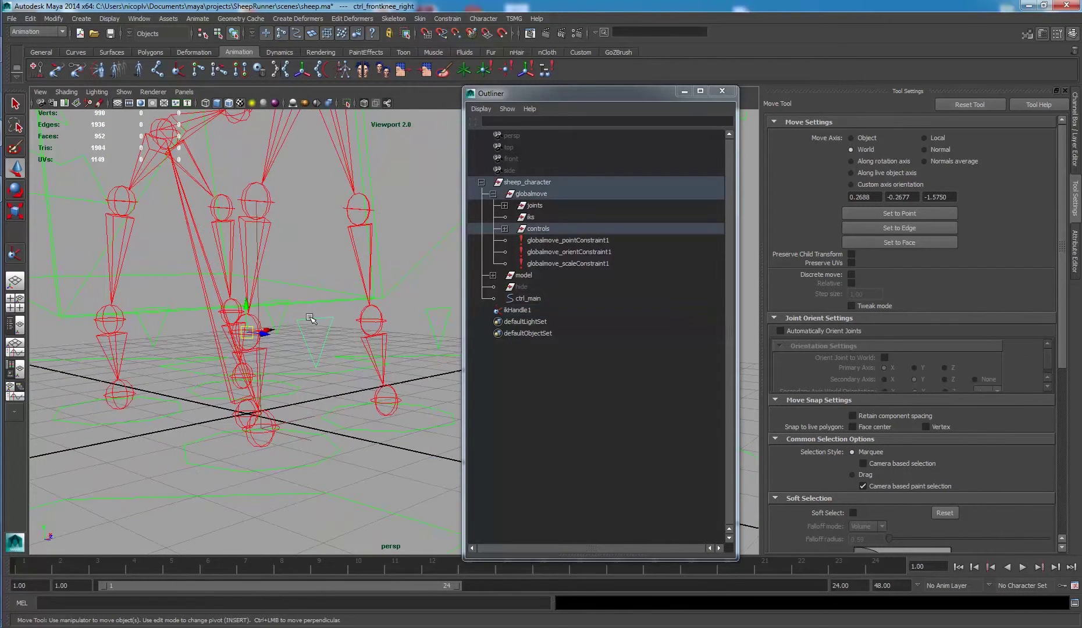
left_click_drag(357, 323, 364, 305, "alt")
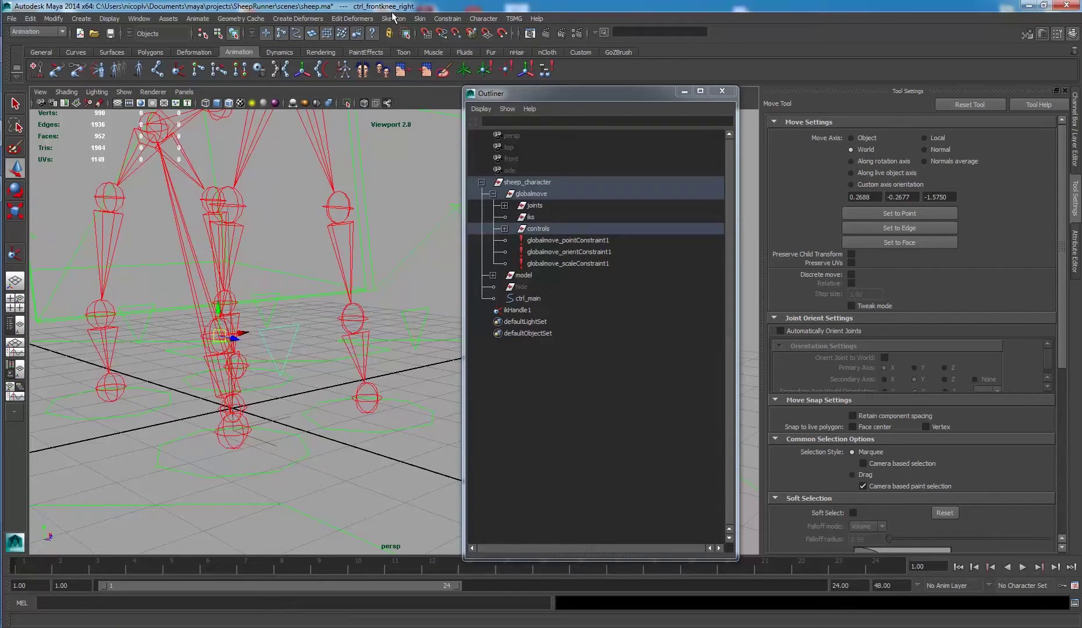
left_click(54, 19)
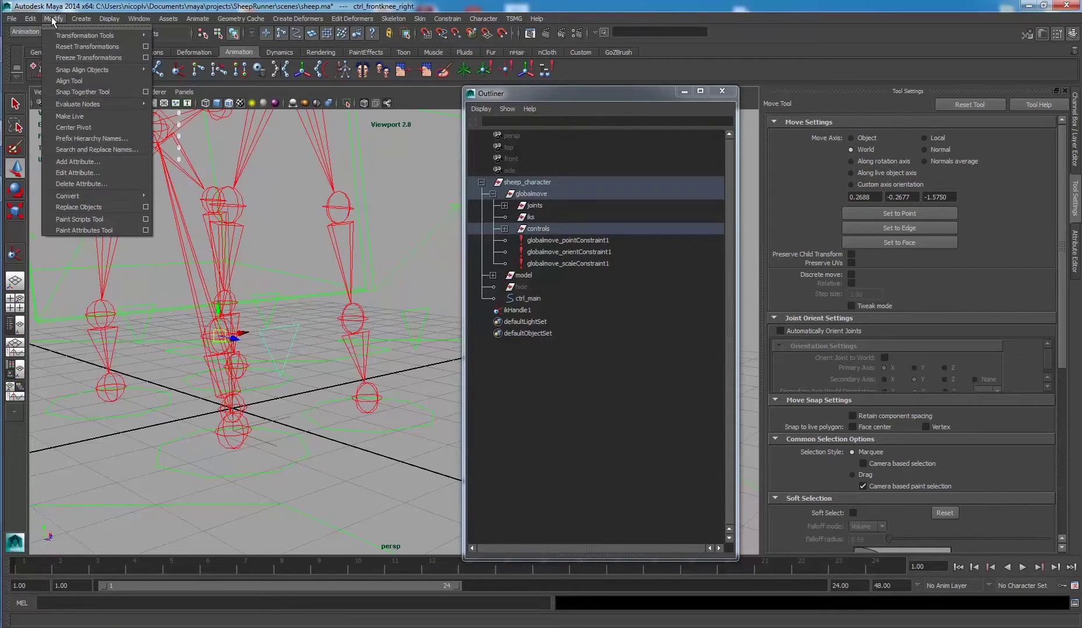
mouse_move(36, 20)
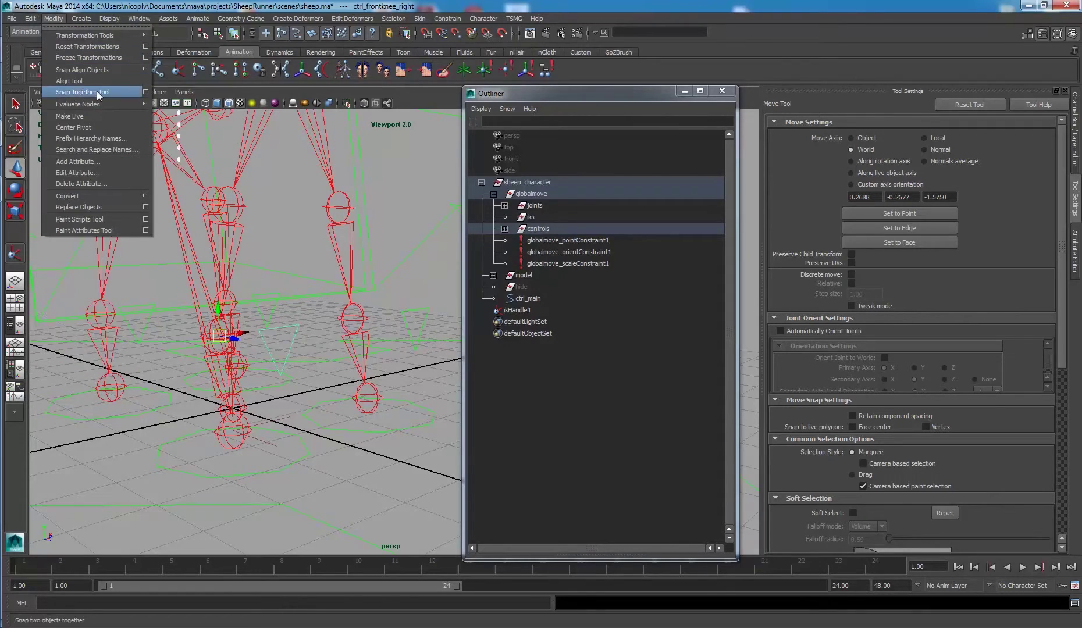
left_click(99, 128)
Constrain the front leg's IK handle to ctrl_frontknee_right with a Pole Vector constraint using reset default options.
mouse_move(308, 365)
left_mouse_down("alt")
mouse_move(242, 363)
mouse_move(298, 351)
left_mouse_up("alt")
left_click_drag(286, 303, 276, 454, "alt")
left_click(275, 445)
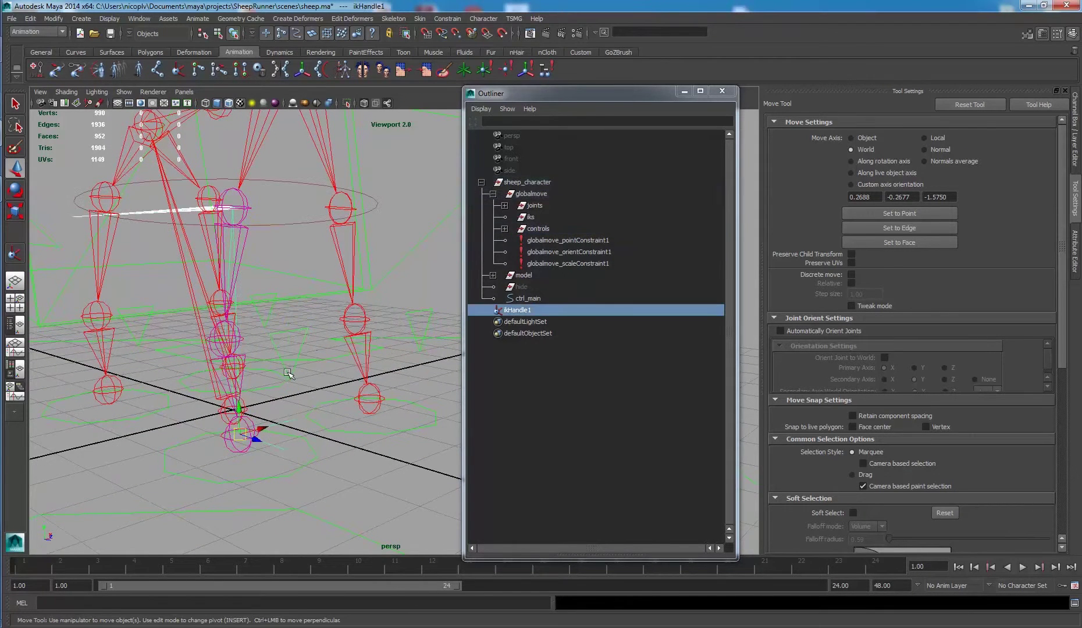
left_click(306, 333)
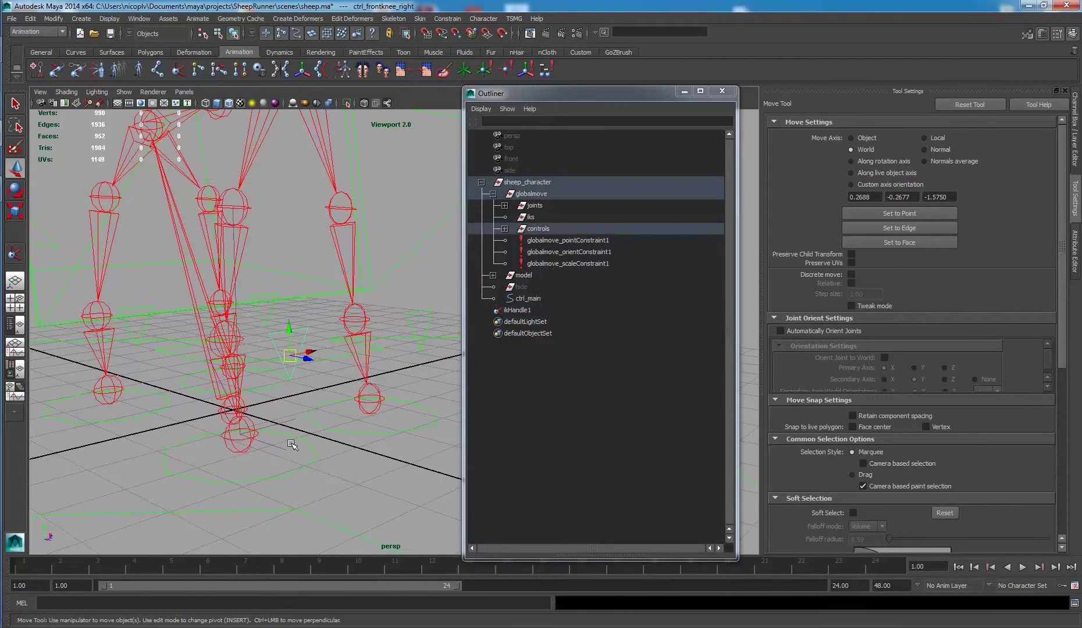
left_click(274, 447, "shift")
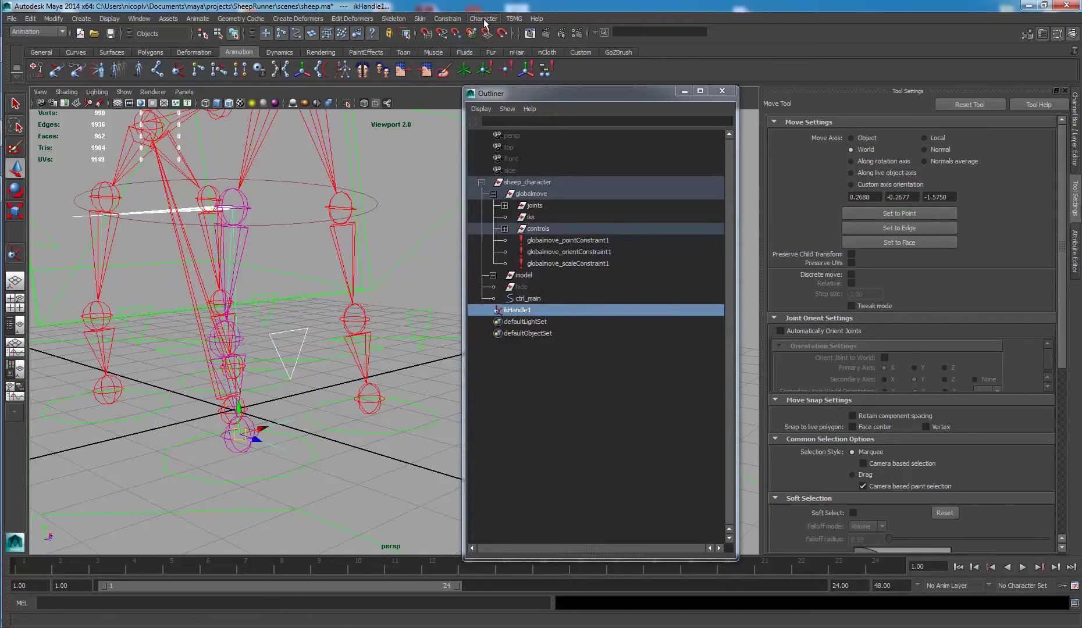
left_click(451, 19)
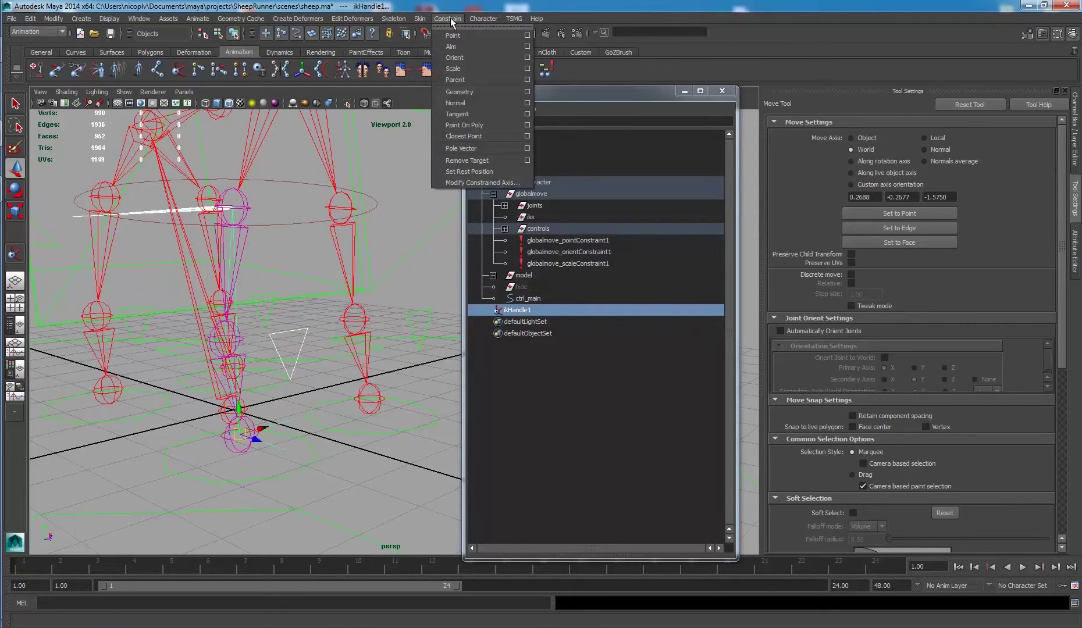
left_click(529, 149)
left_click(445, 119)
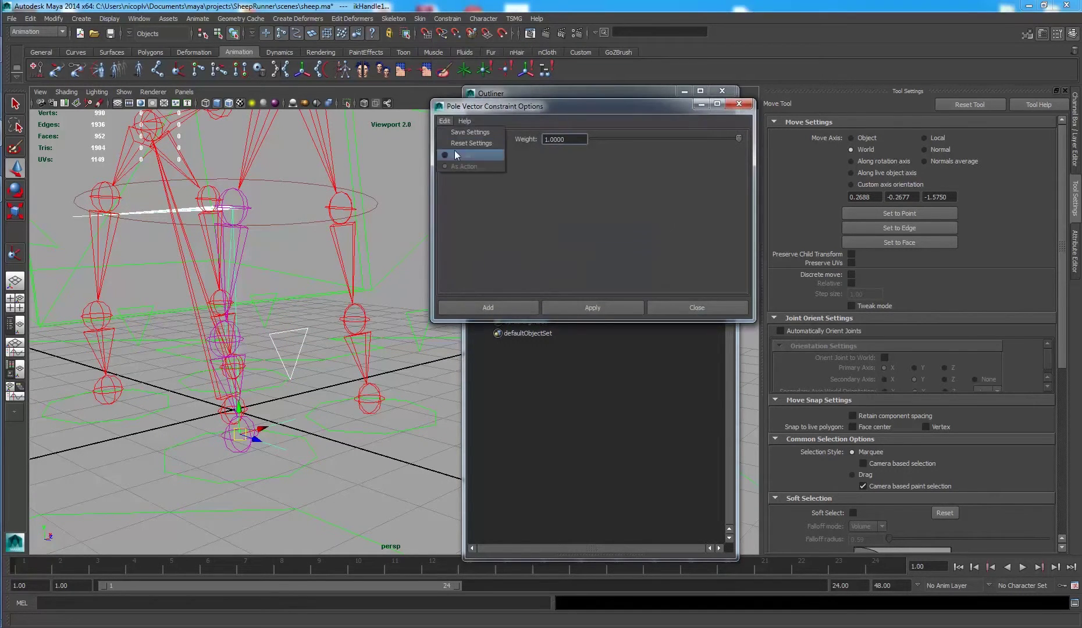
left_click(460, 143)
left_click(492, 308)
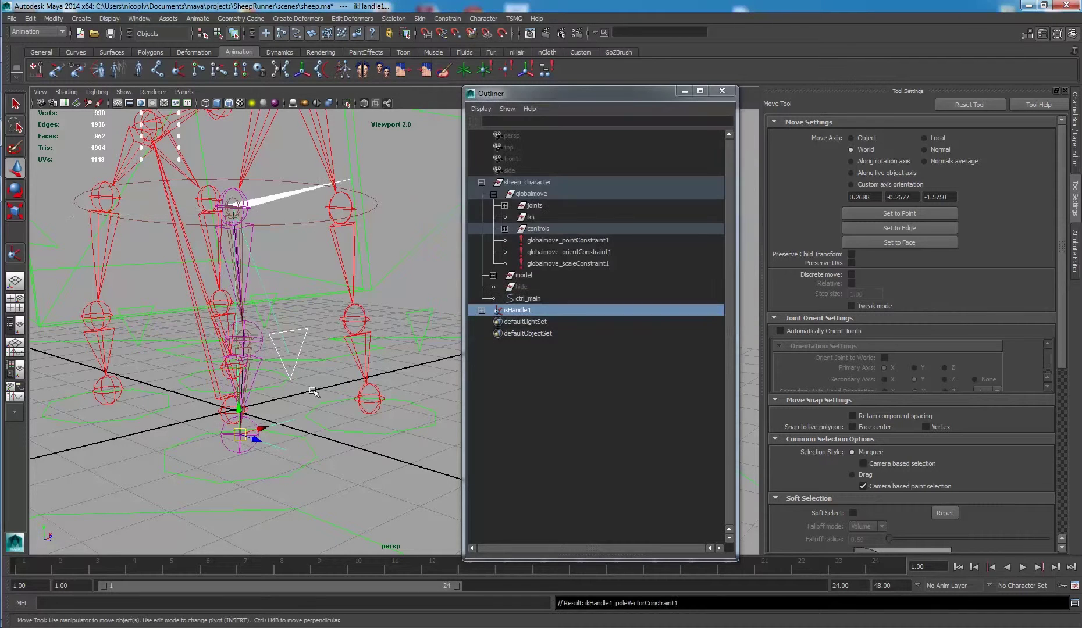
Test the pole vector by moving the IK handle and the right front knee control, and undo the moves.
left_click_drag(294, 373, 280, 387)
left_click_drag(266, 436, 271, 449)
left_click_drag(247, 403, 223, 358)
left_click_drag(320, 337, 326, 362, "alt")
left_click(338, 329)
left_click_drag(350, 433, 348, 396)
key("ctrl+z")
key("ctrl+z")
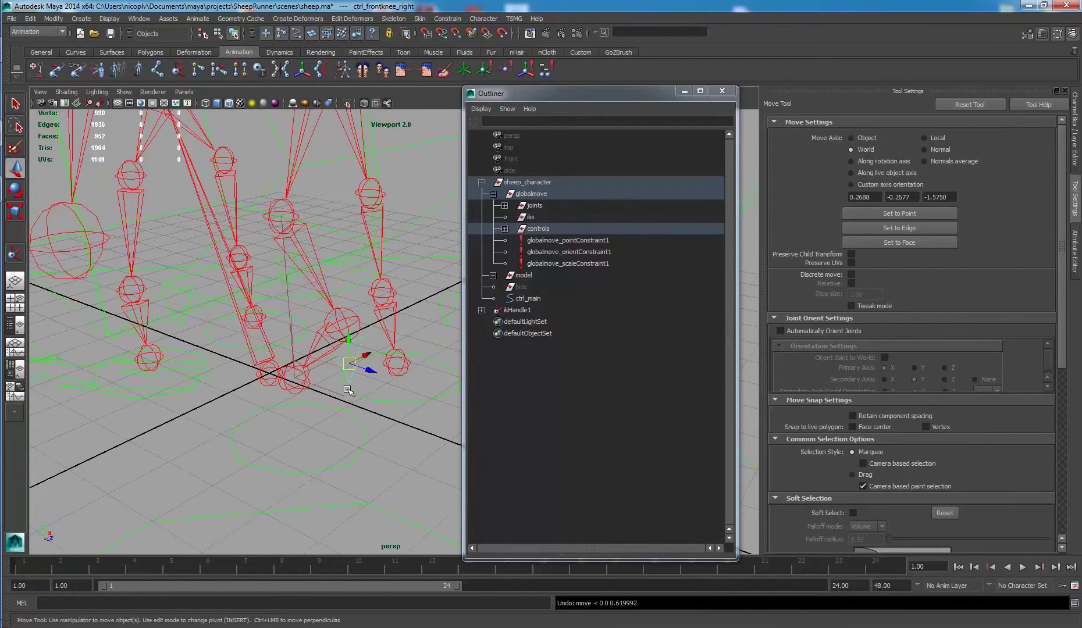
key("ctrl+z")
left_click(354, 309)
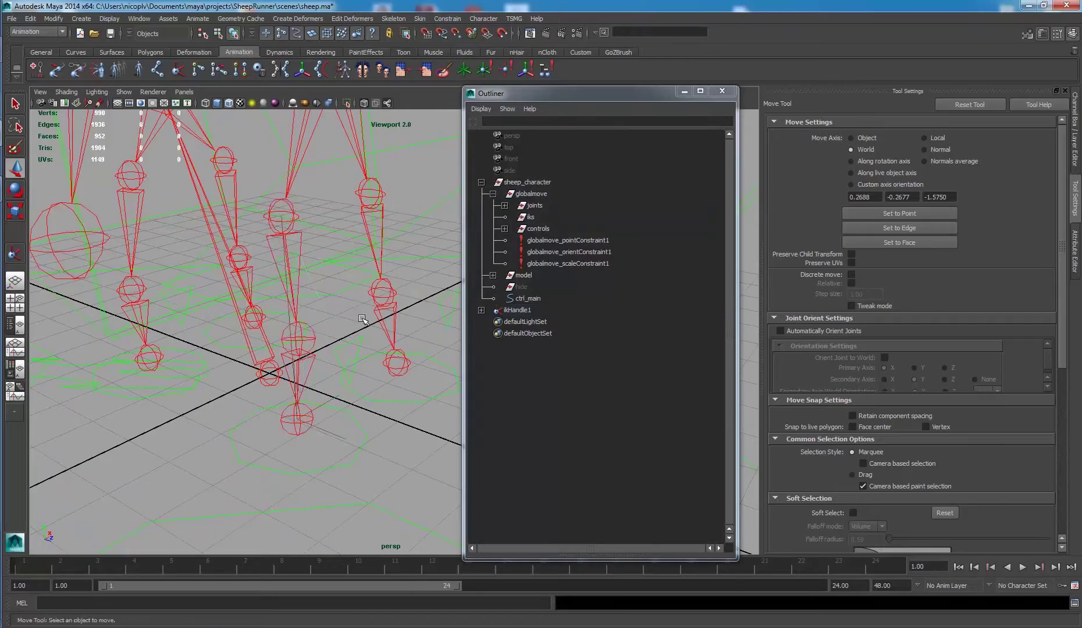
left_click_drag(354, 311, 383, 299, "alt")
key("ctrl+z")
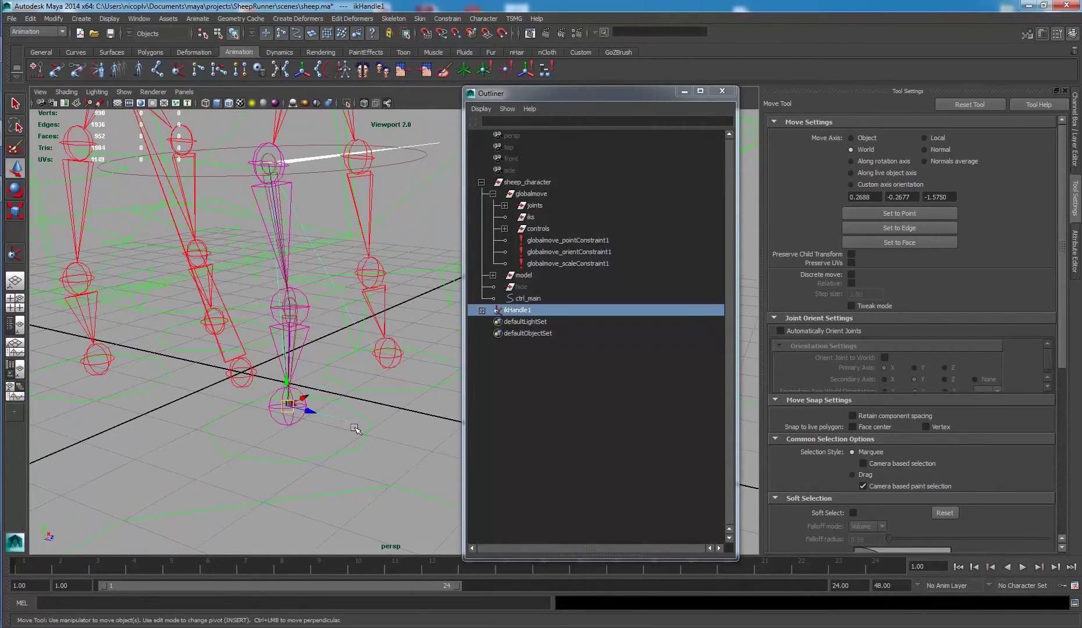
Point-constrain the front leg's IK handle to the right front hoof control, ctrl_fronthoof_right.
right_click_drag(287, 417, 352, 392, "alt")
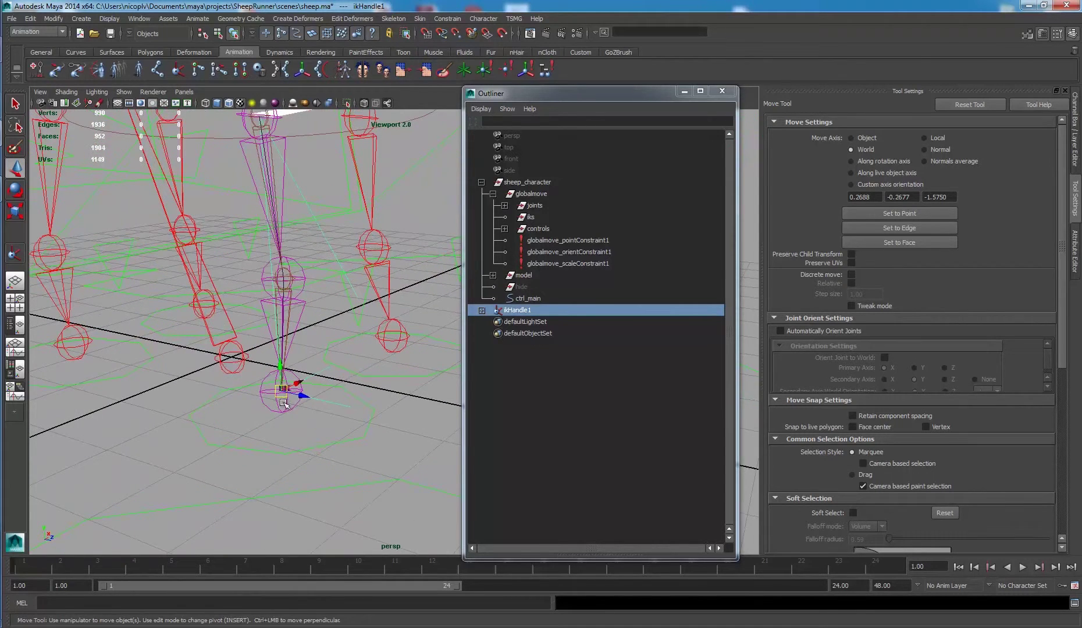
left_click(346, 448)
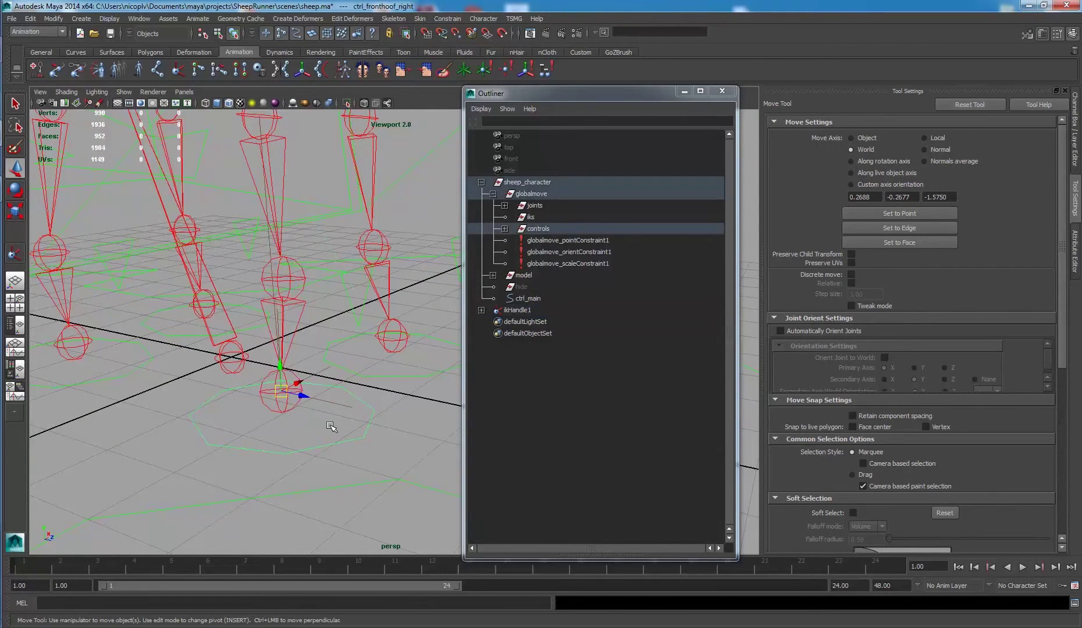
left_click(327, 403, "shift")
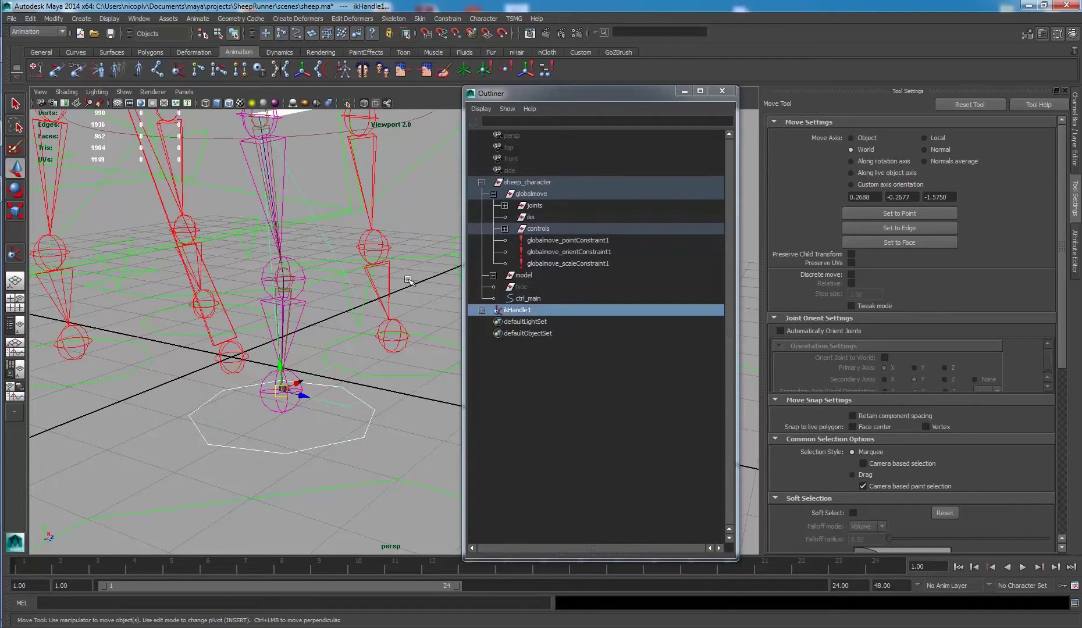
left_click(448, 18)
left_click(453, 36)
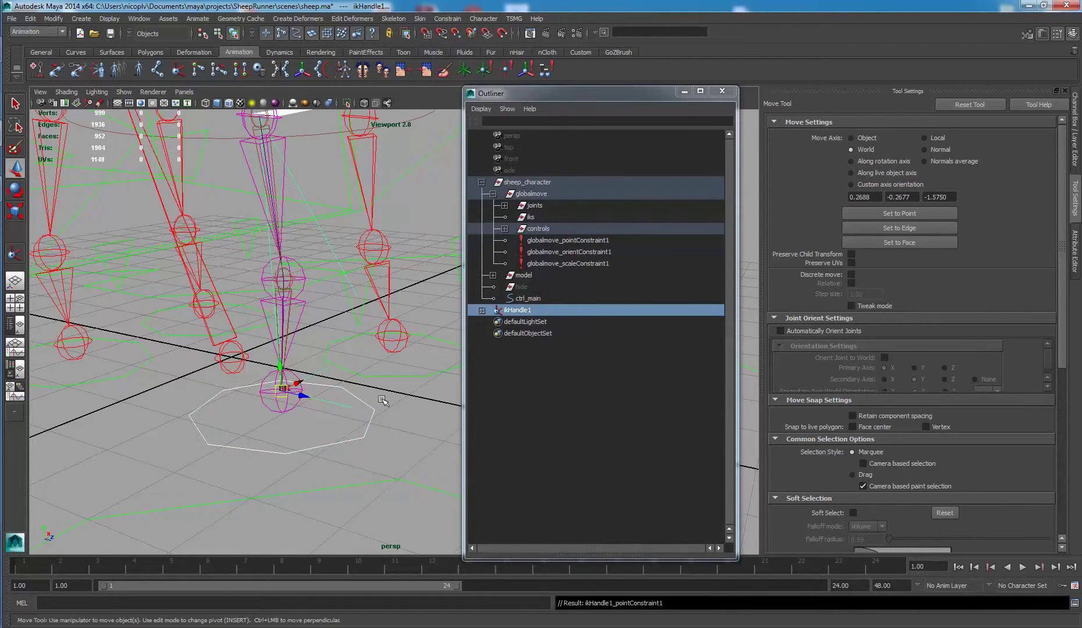
Test the point constraint by moving ctrl_fronthoof_right, and undo the moves.
left_click(283, 393)
left_click_drag(284, 396, 369, 282)
key("ctrl+z")
left_click_drag(363, 419, 314, 402, "alt")
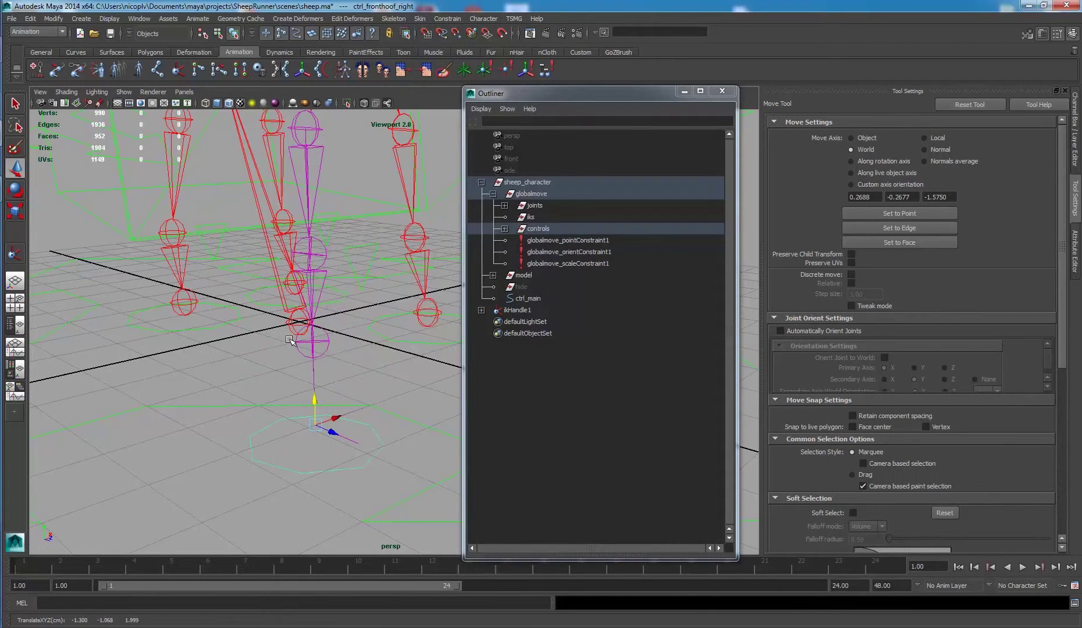
key("ctrl+z")
Constrain the right front hoof end joint, jt_fronthoofend_right, to ctrl_fronthoof_right with an Orient constraint.
scroll(349, 341, "up", 4)
left_click_drag(335, 341, 352, 389, "alt")
scroll(381, 408, "down", 2)
left_click_drag(349, 385, 332, 375, "alt")
left_click(289, 361)
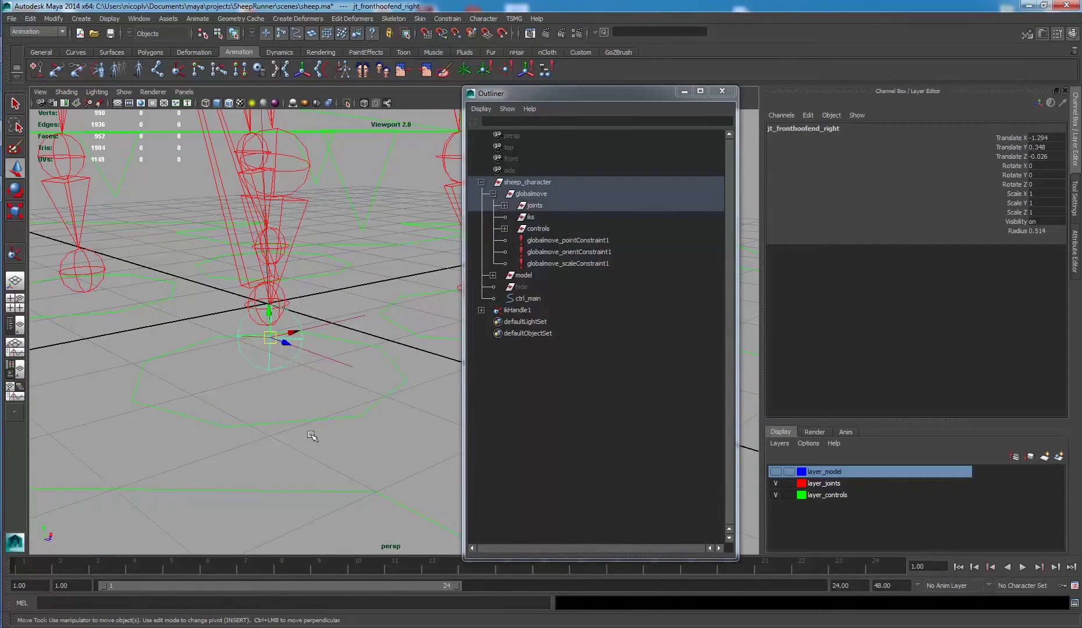
left_click(285, 353)
left_click(289, 368, "shift")
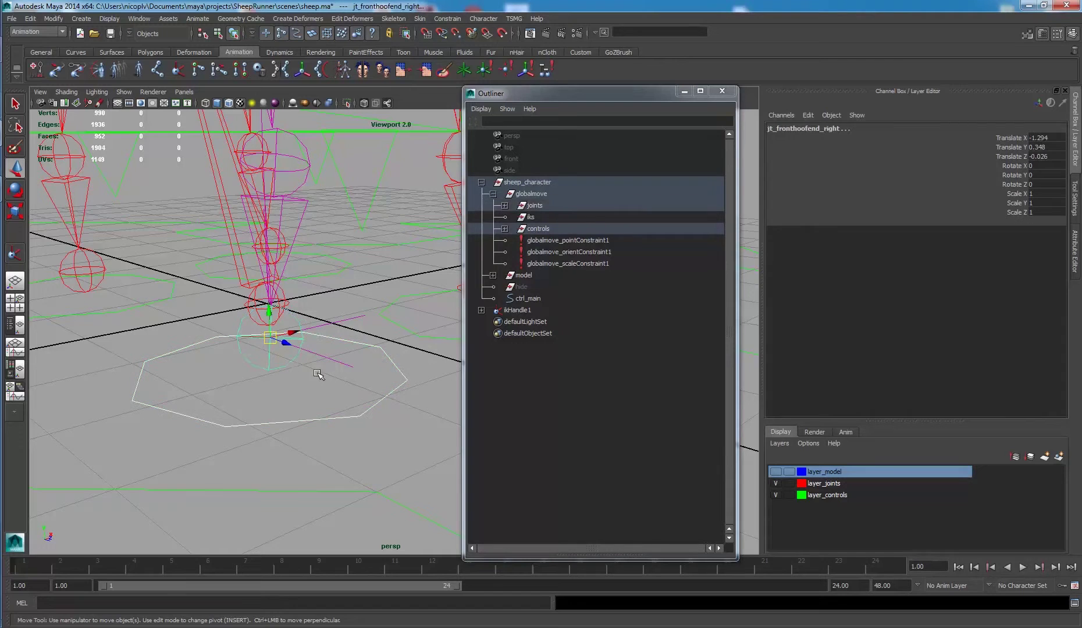
left_click(448, 18)
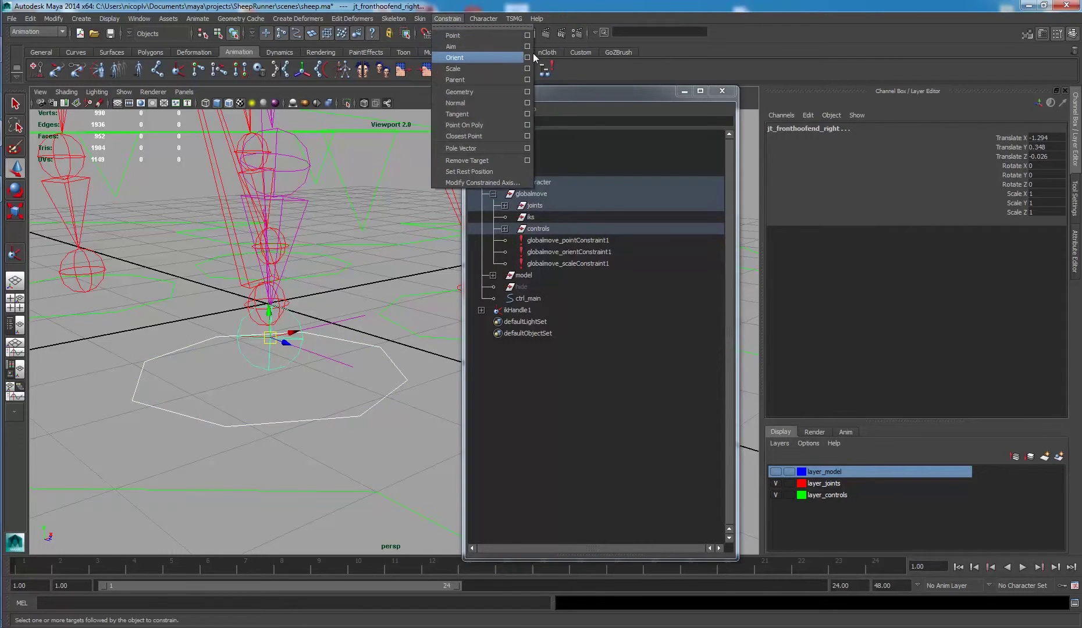
left_click(495, 58)
Test the orient constraint by rotating ctrl_fronthoof_right, inspect the constrained end joint's channels, and undo the rotations.
left_click_drag(293, 401, 325, 472)
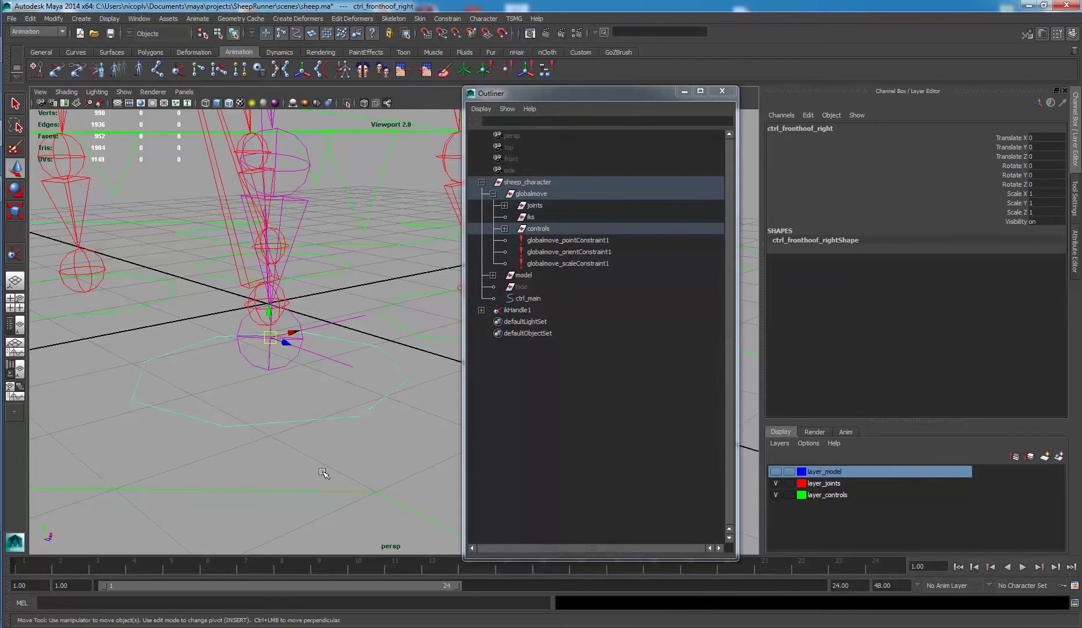
key("e")
left_click_drag(273, 330, 238, 349)
key("ctrl+z")
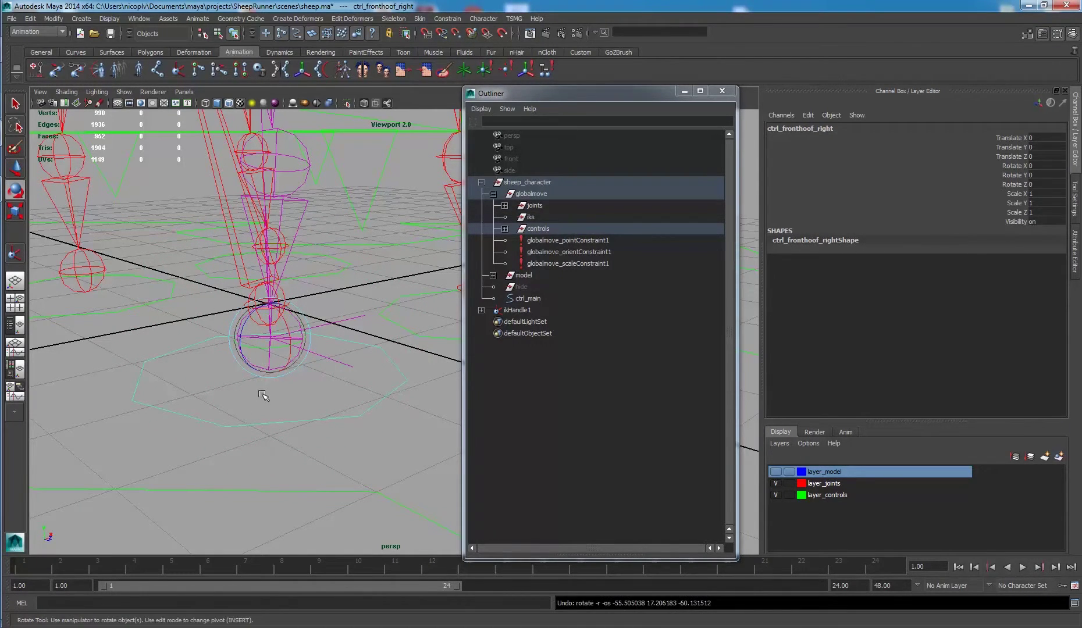
key("ctrl+z")
key("ctrl+z")
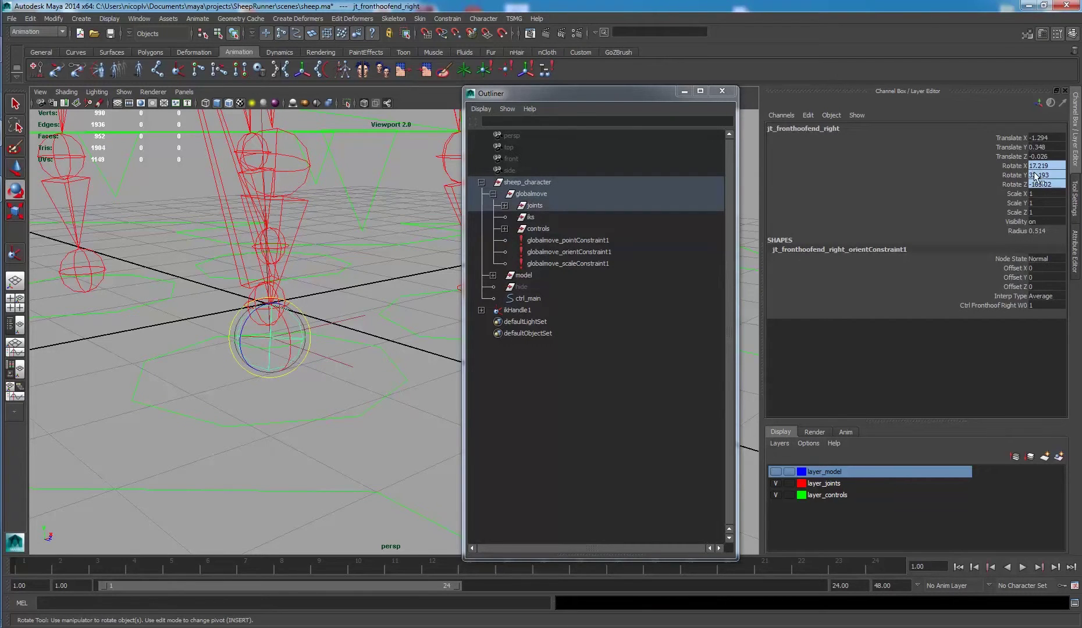
key("ctrl+z")
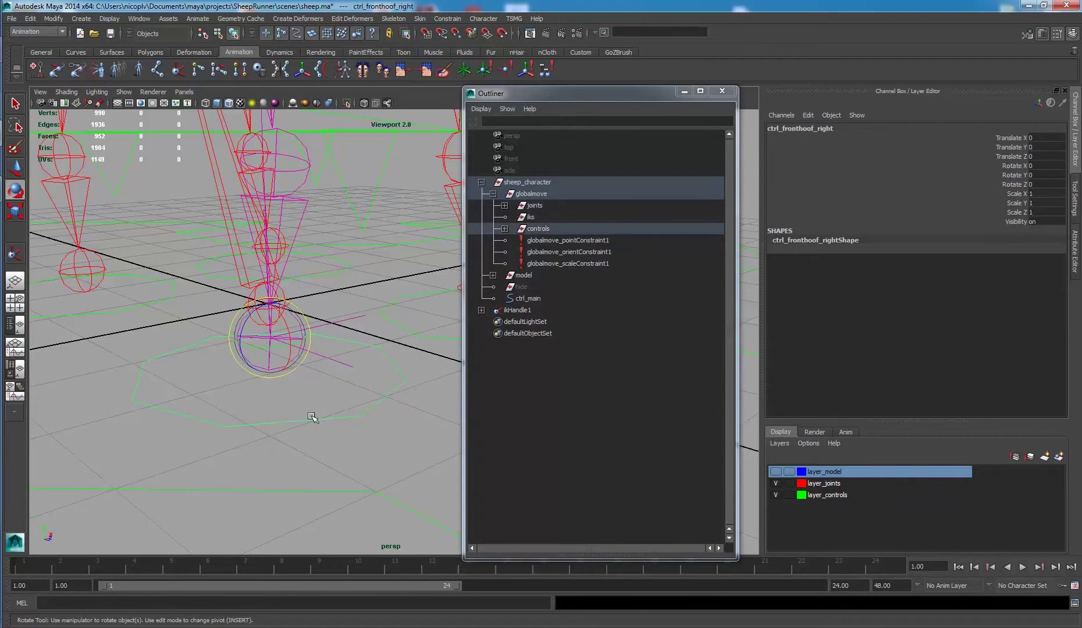
left_click(381, 301)
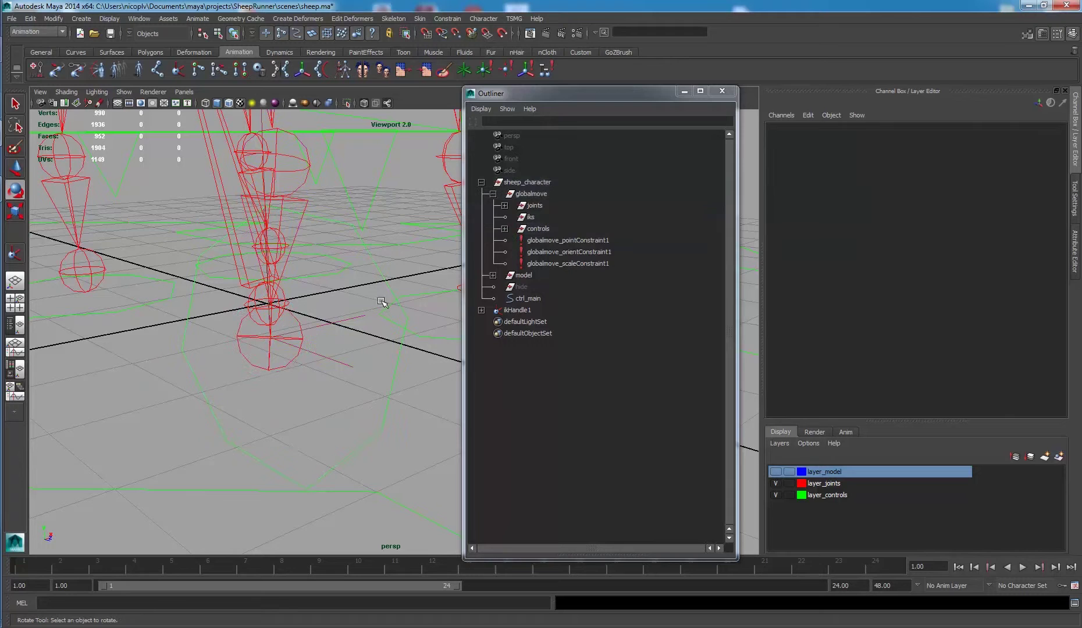
left_click(274, 357)
key("ctrl+z")
key("ctrl+z")
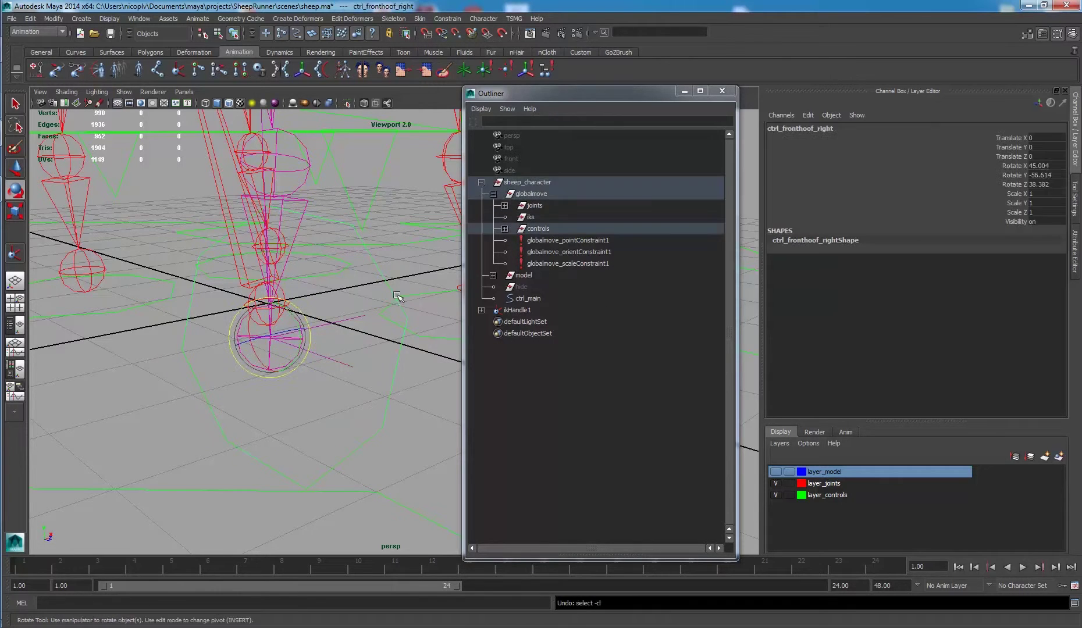
key("ctrl+z")
left_click(376, 304)
Test the finished right front leg by moving ctrl_fronthoof_right, undo the move, and clear the selection.
right_click_drag(377, 304, 345, 347, "alt")
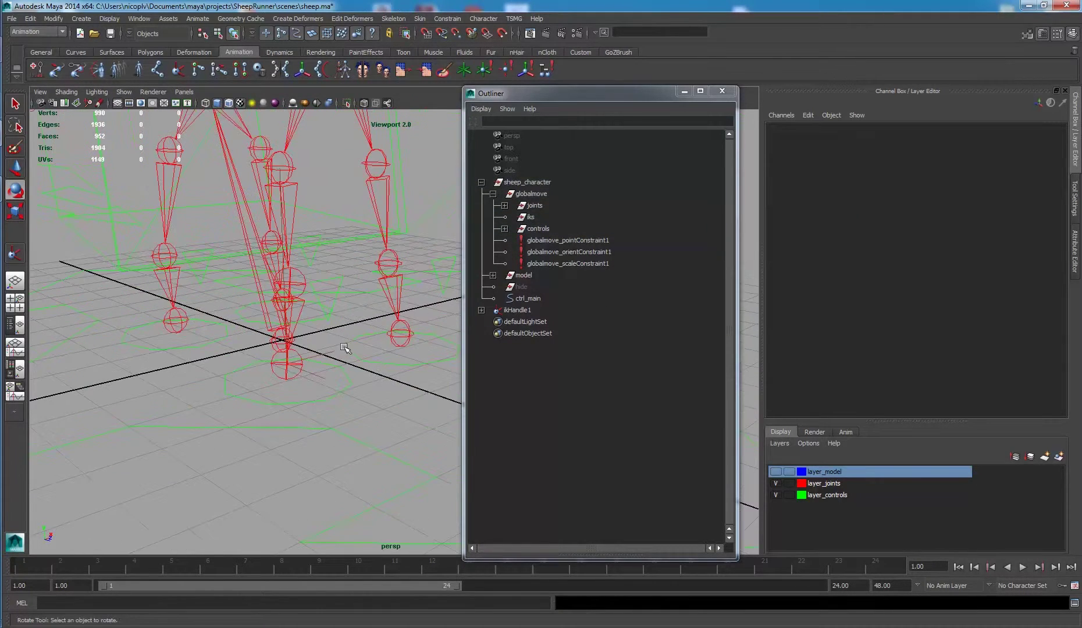
left_click(320, 389)
key("w")
left_click_drag(285, 344, 409, 366)
key("ctrl+z")
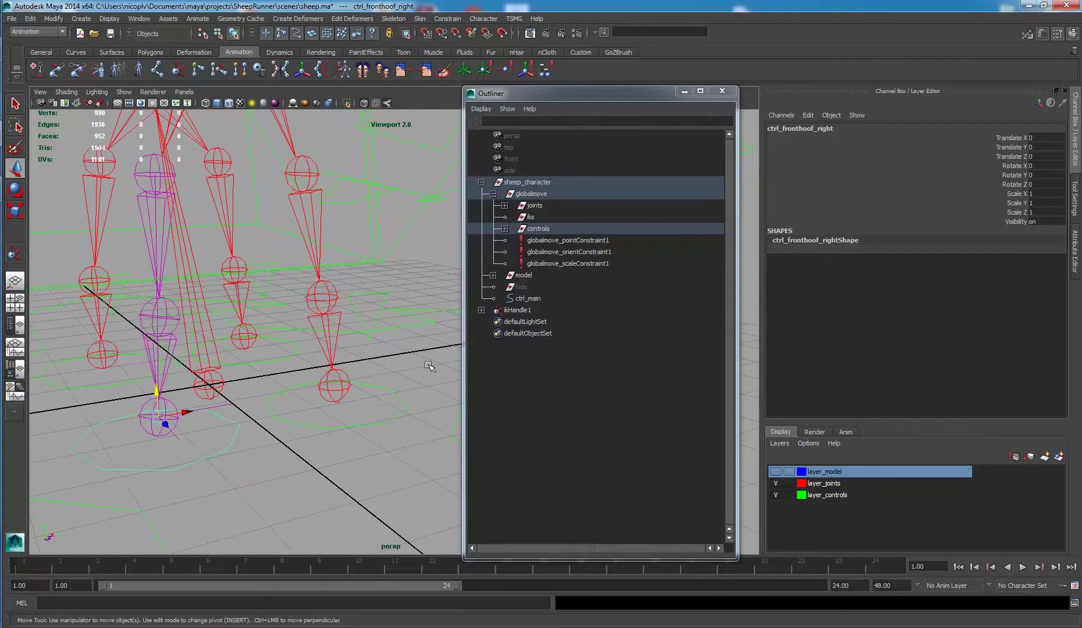
left_click(429, 366)
Create an IK handle on the left front leg from jt_foreleg_left to the hoof end joint.
left_click_drag(296, 285, 333, 265, "alt")
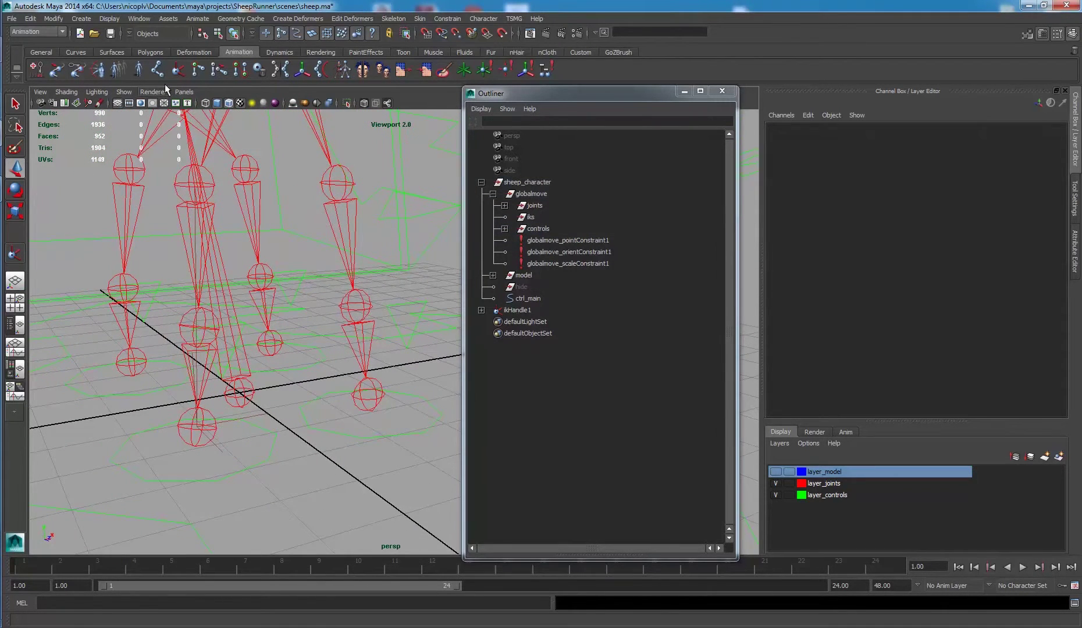
left_click(178, 70)
left_click(345, 184)
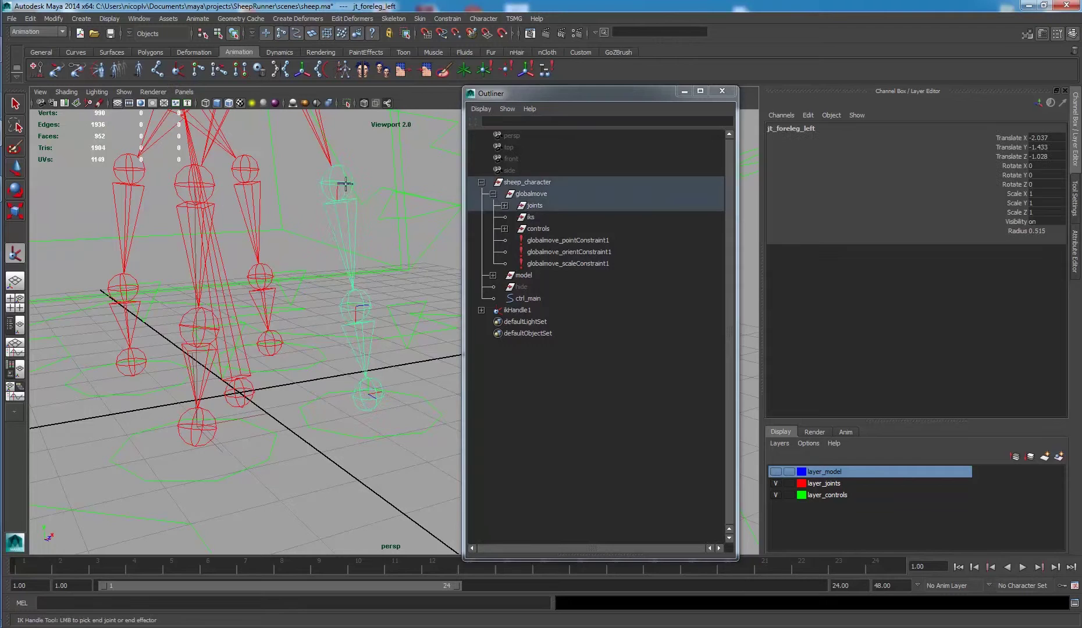
left_click(372, 403)
key("w")
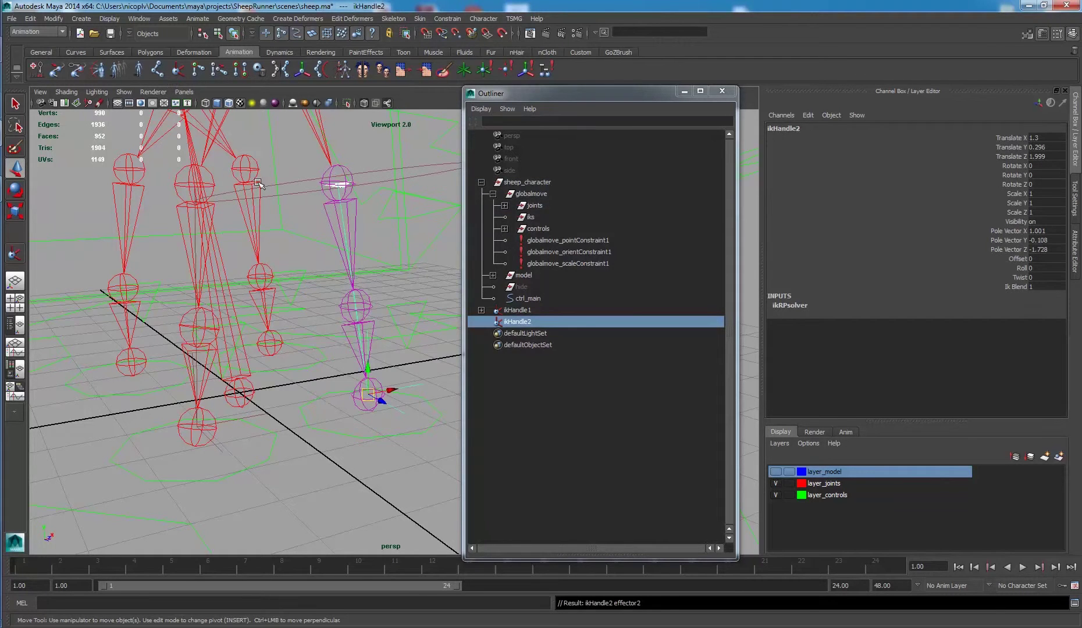
Create IK handles on both rear legs, from jt_rearleg_left and jt_rearleg_right to their hoof end joints.
key("y")
left_click(249, 169)
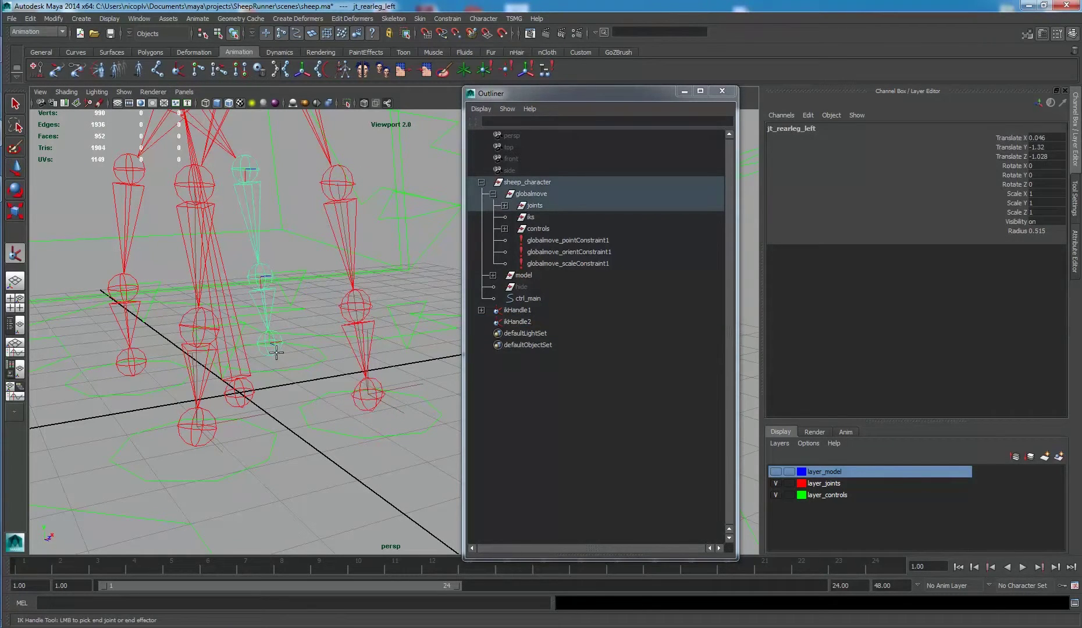
left_click(276, 352)
left_click(133, 174)
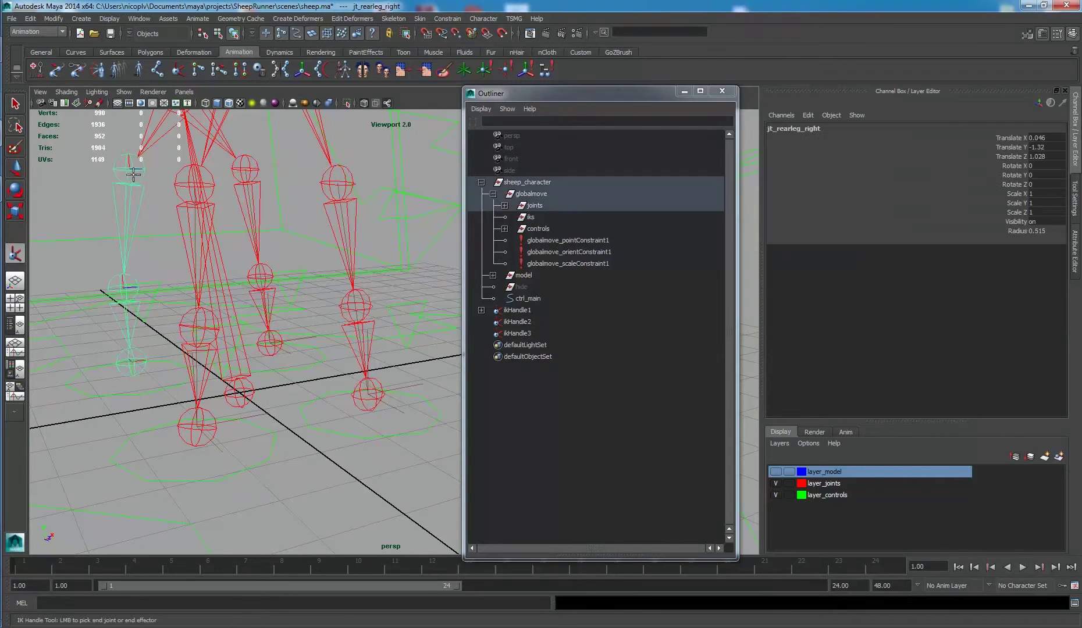
left_click(134, 361)
Center the pivots of the two rear knee controls and ctrl_frontknee_left together.
left_click_drag(173, 315, 271, 302, "alt")
left_click(262, 278)
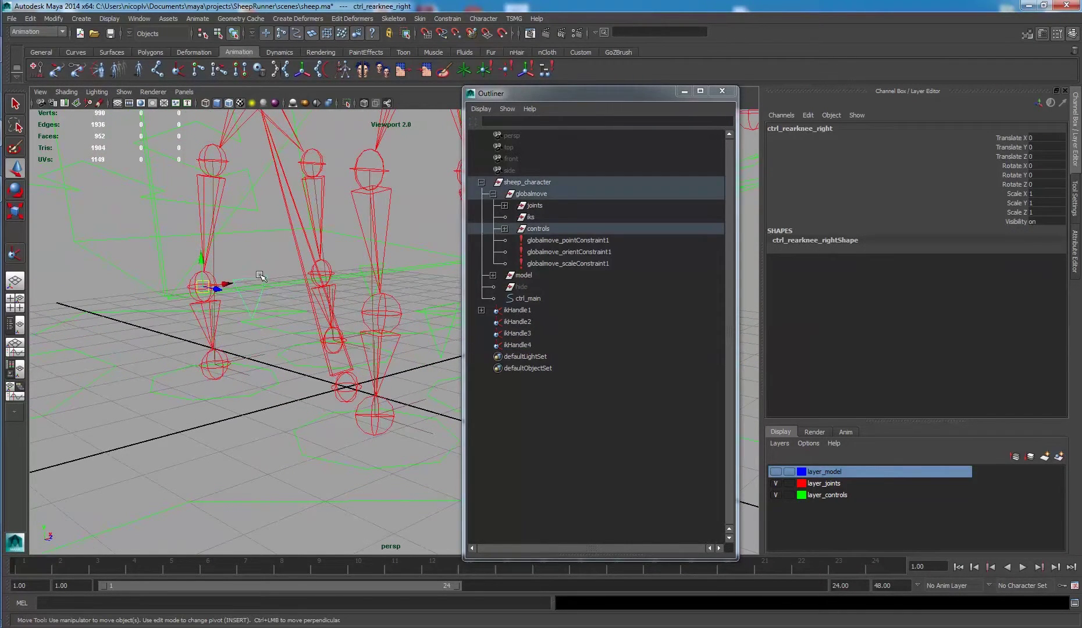
left_click_drag(351, 256, 334, 270, "alt")
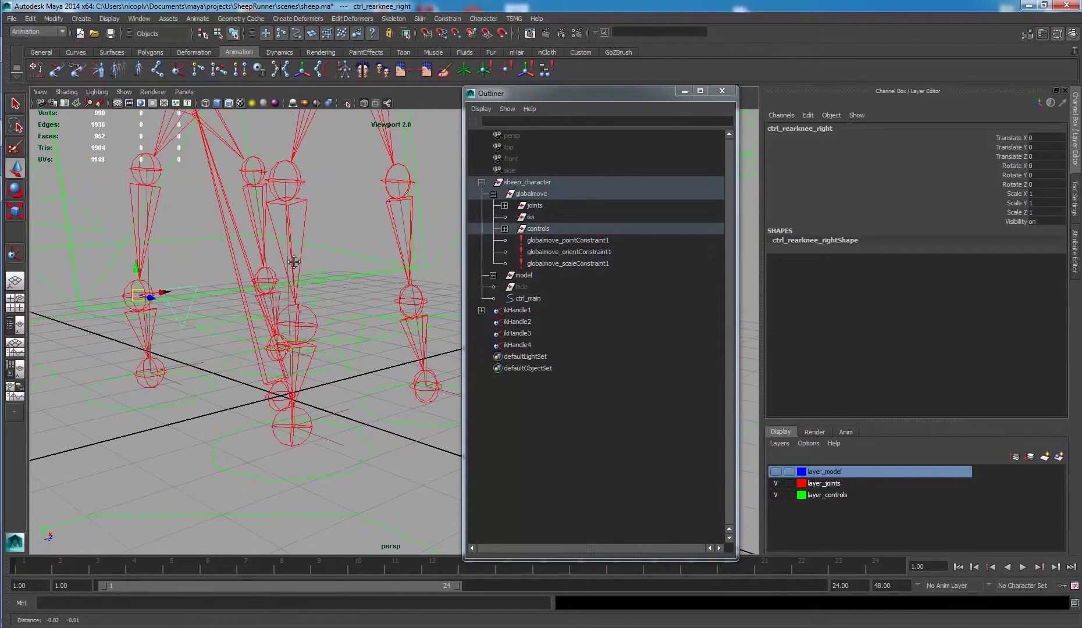
left_click(331, 273, "shift")
middle_click_drag(326, 277, 260, 261, "alt")
left_click(420, 286, "shift")
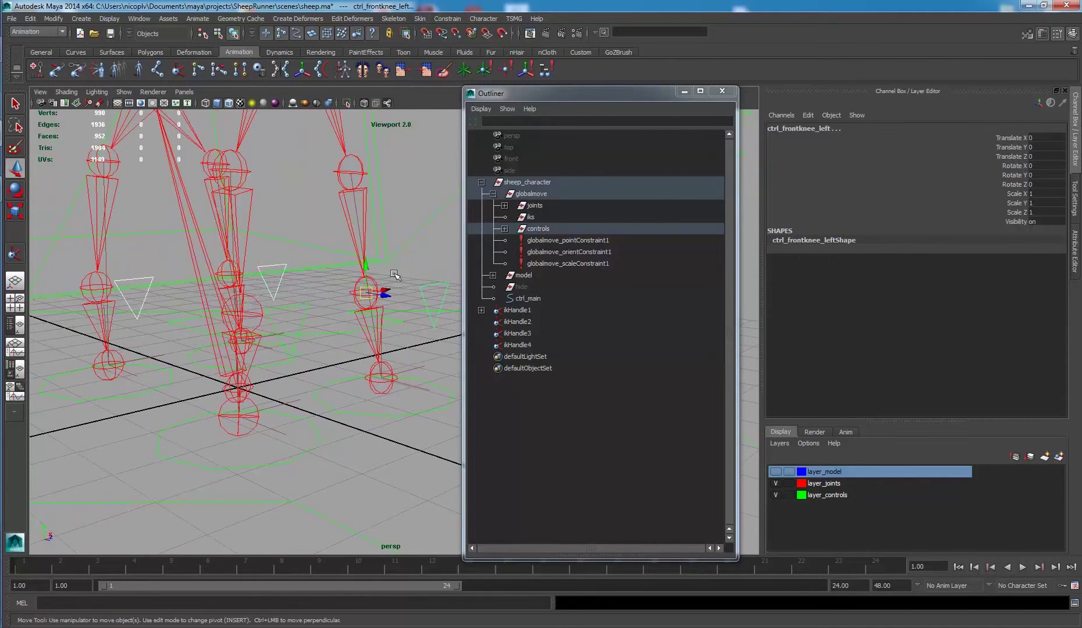
left_click(62, 18)
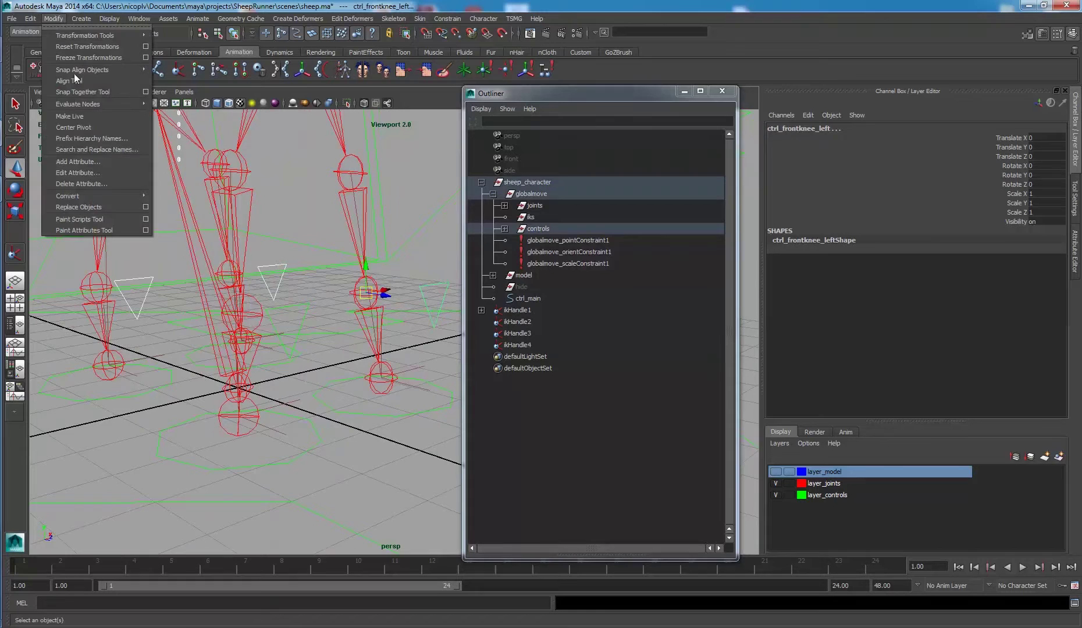
left_click(85, 126)
left_click(135, 240)
Constrain the right rear leg's IK handle, ikHandle4, to ctrl_rearknee_right with a Pole Vector constraint.
left_click(138, 281)
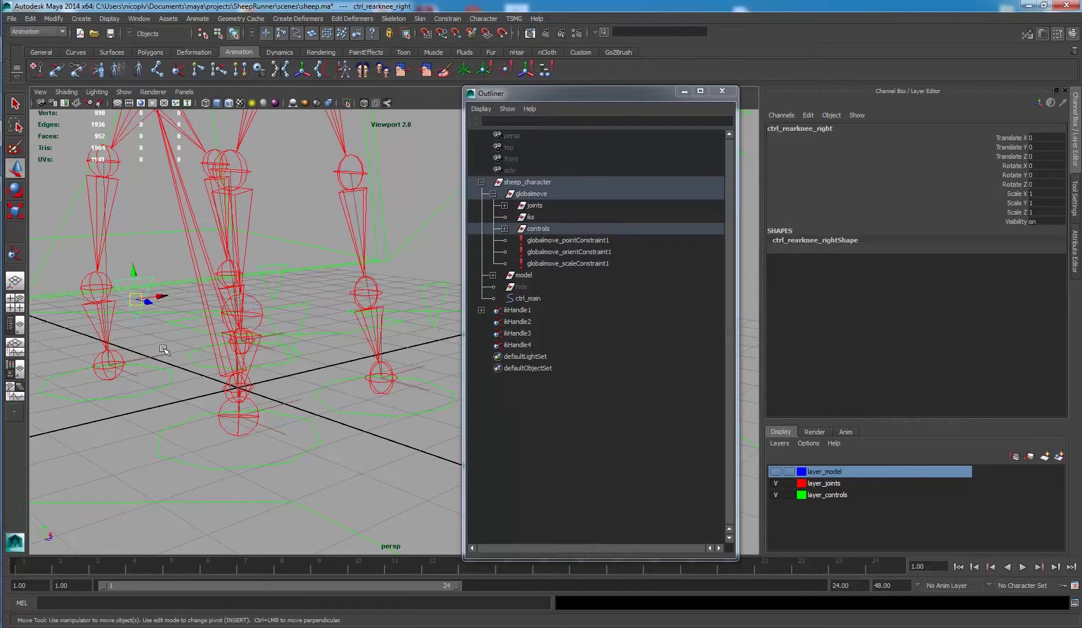
left_click(133, 385)
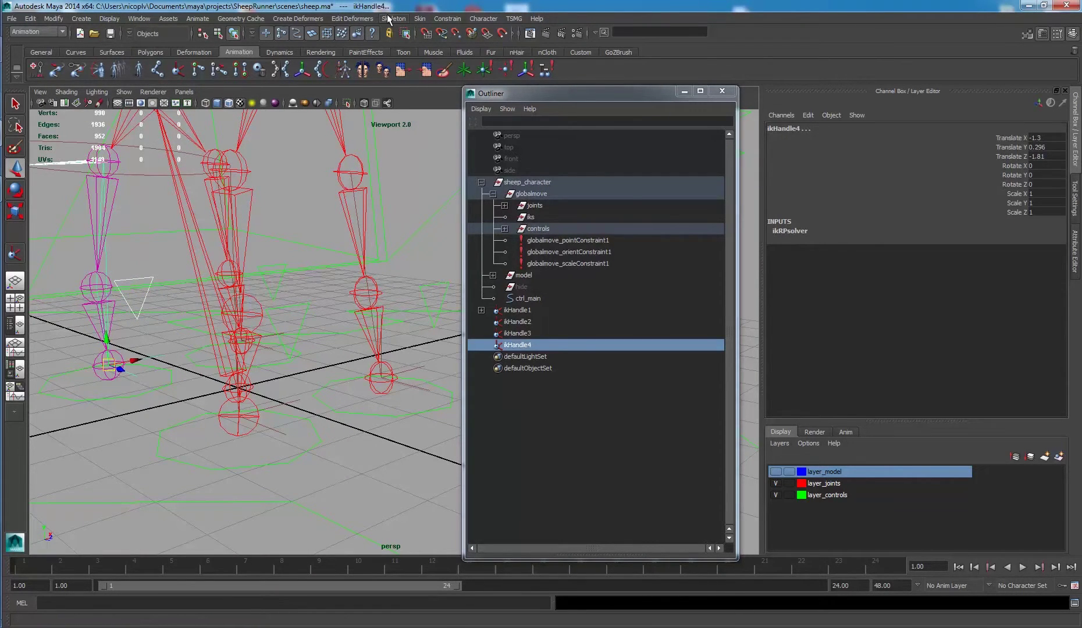
left_click(445, 19)
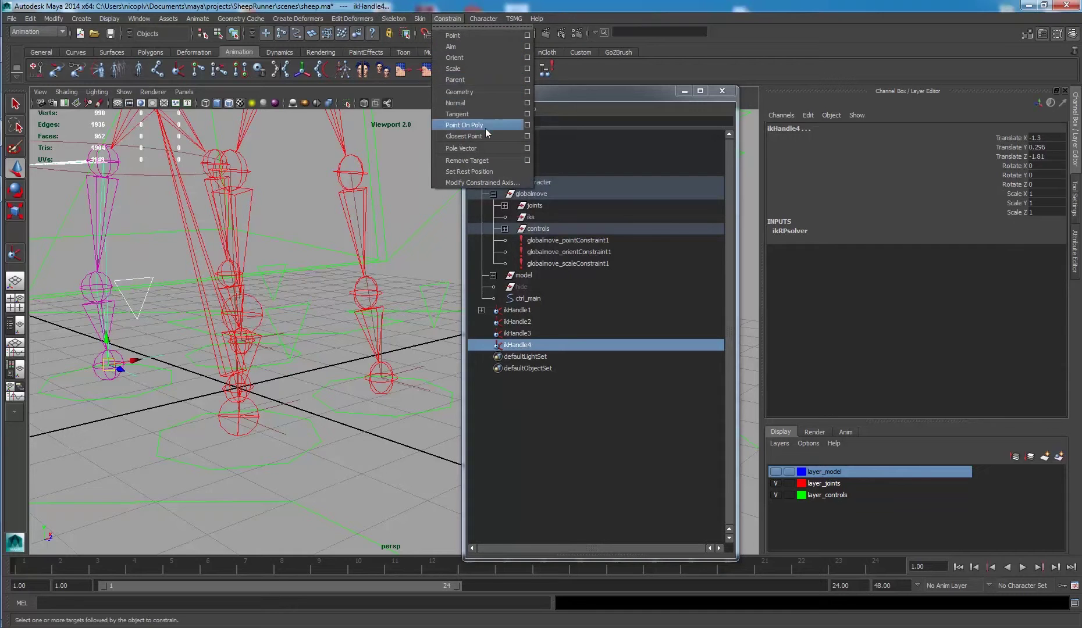
left_click(484, 149)
Constrain the left rear leg's IK handle, ikHandle3, to ctrl_rearknee_left with a Pole Vector constraint.
left_click_drag(343, 233, 289, 260, "alt")
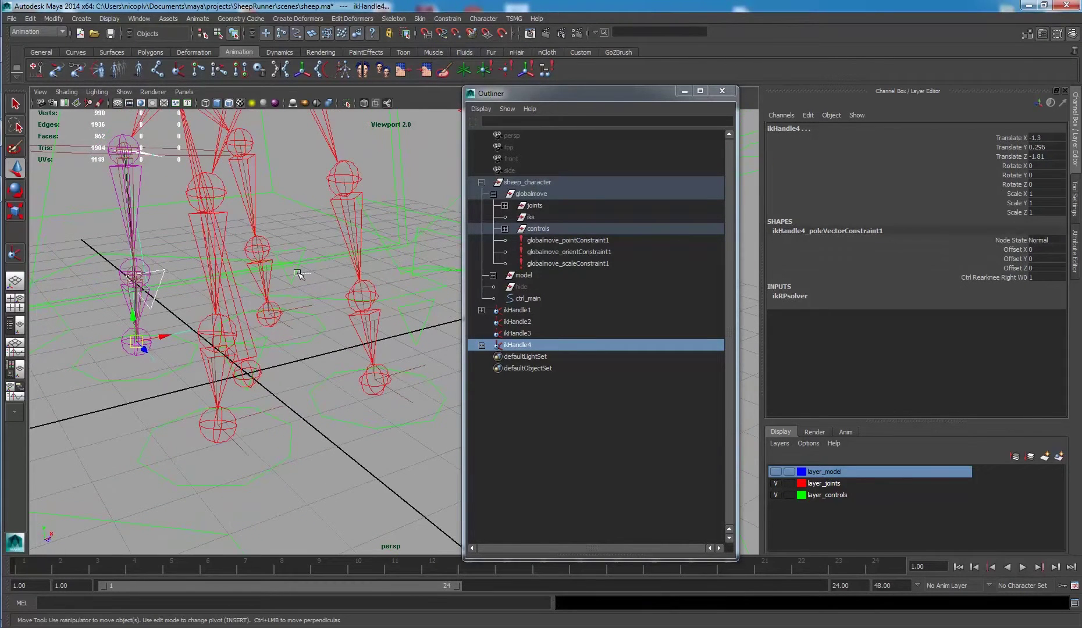
left_click(296, 282)
left_click(284, 329, "shift")
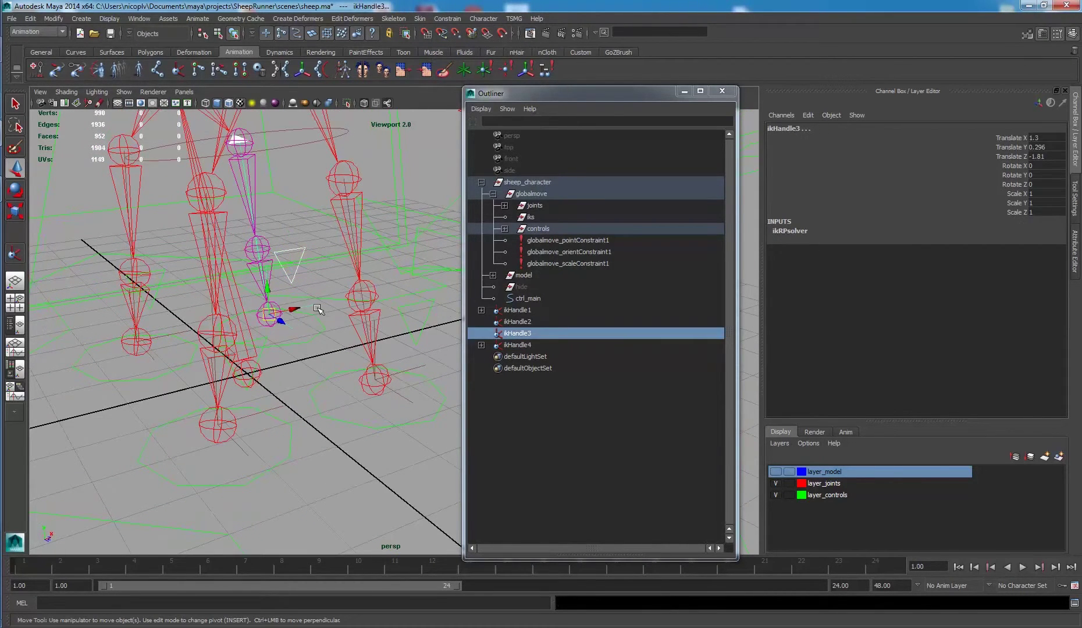
key("g")
Constrain the left front leg's IK handle, ikHandle2, to ctrl_frontknee_left with a Pole Vector constraint.
left_click_drag(343, 299, 337, 407, "alt")
left_click(375, 290)
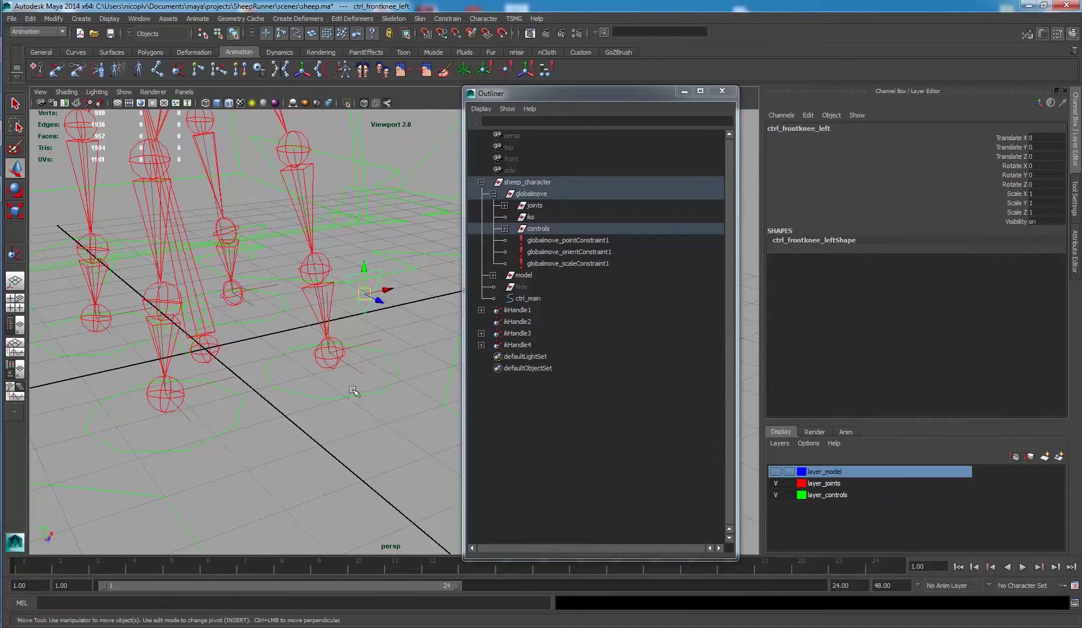
left_click(353, 366, "shift")
key("g")
left_click(374, 431)
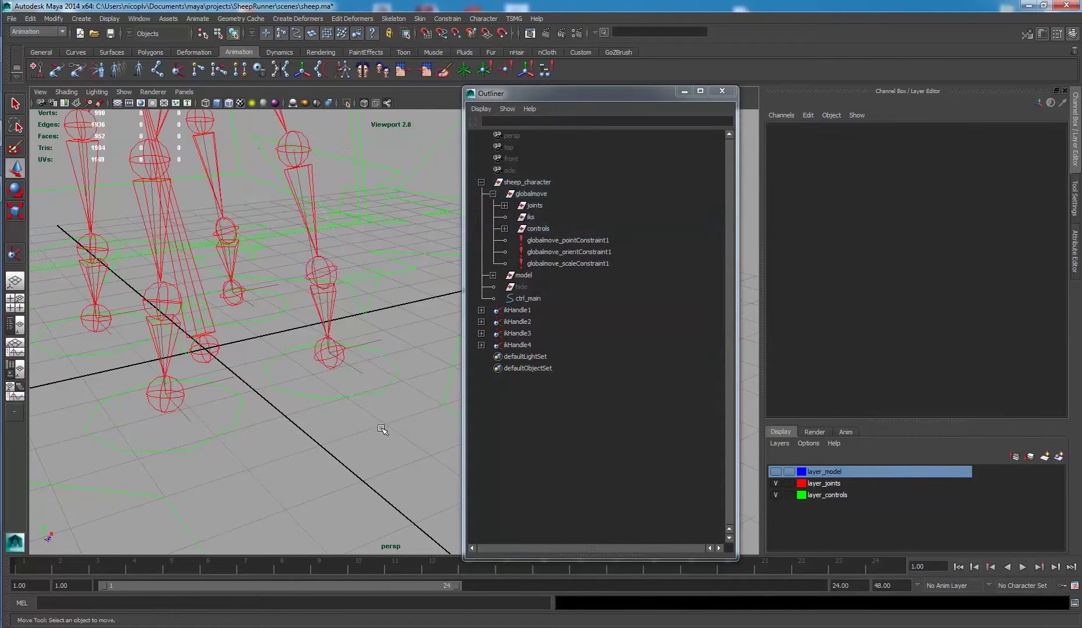
Point-constrain the left front leg's IK handle, ikHandle2, to the left front hoof control.
left_click(382, 348)
left_click(384, 344, "shift")
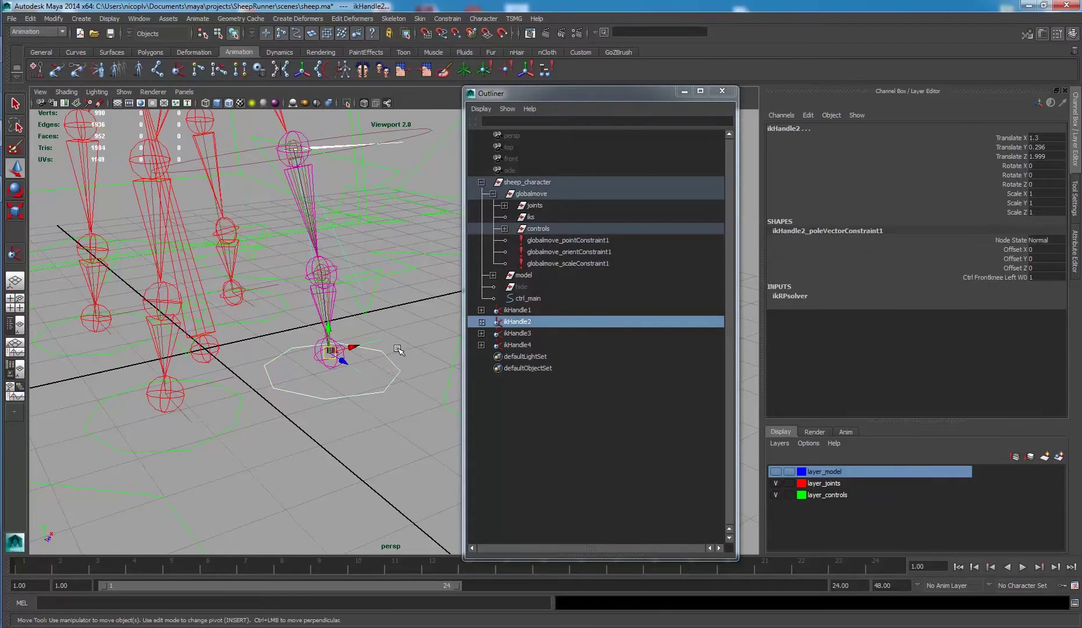
left_click(463, 18)
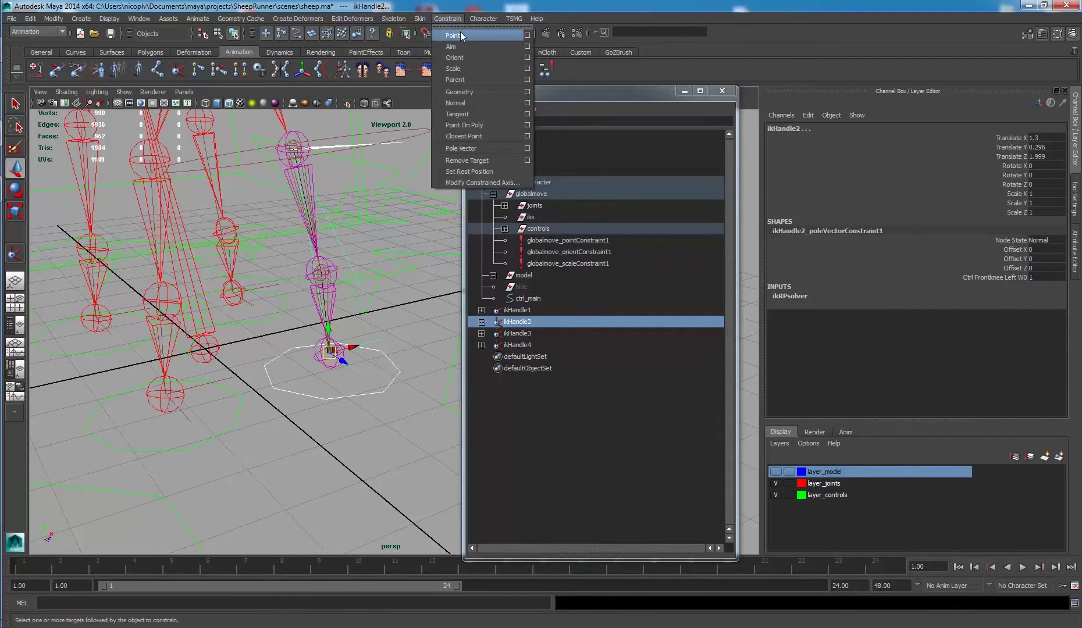
left_click(462, 35)
Point-constrain the left rear leg's IK handle, ikHandle3, to ctrl_rearhoof_left.
middle_click_drag(237, 303, 295, 305, "alt")
left_click(315, 317)
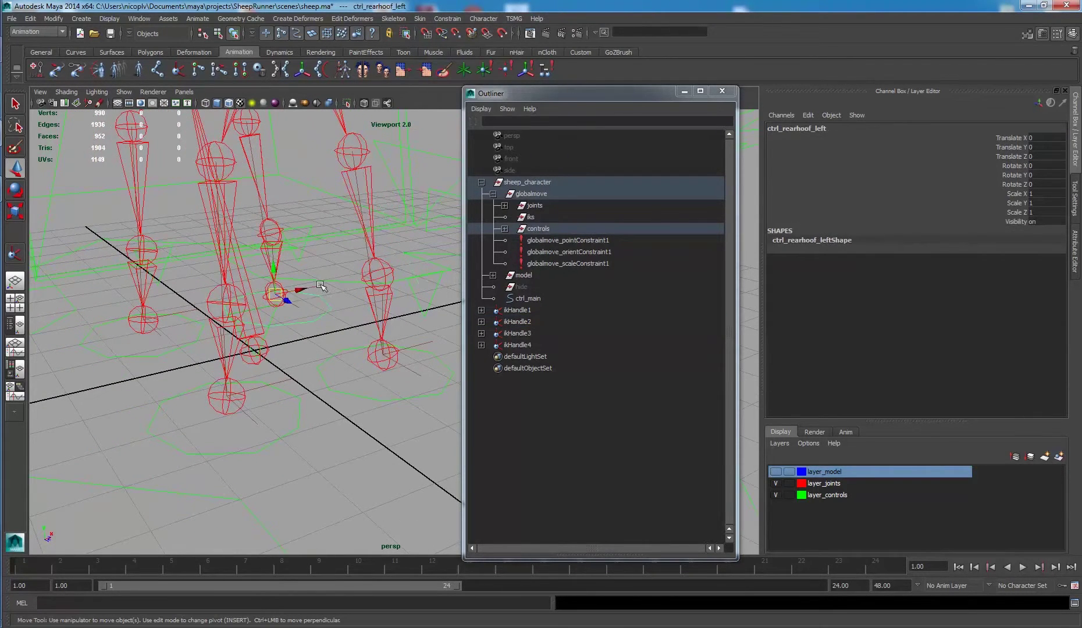
left_click(321, 298, "shift")
key("g")
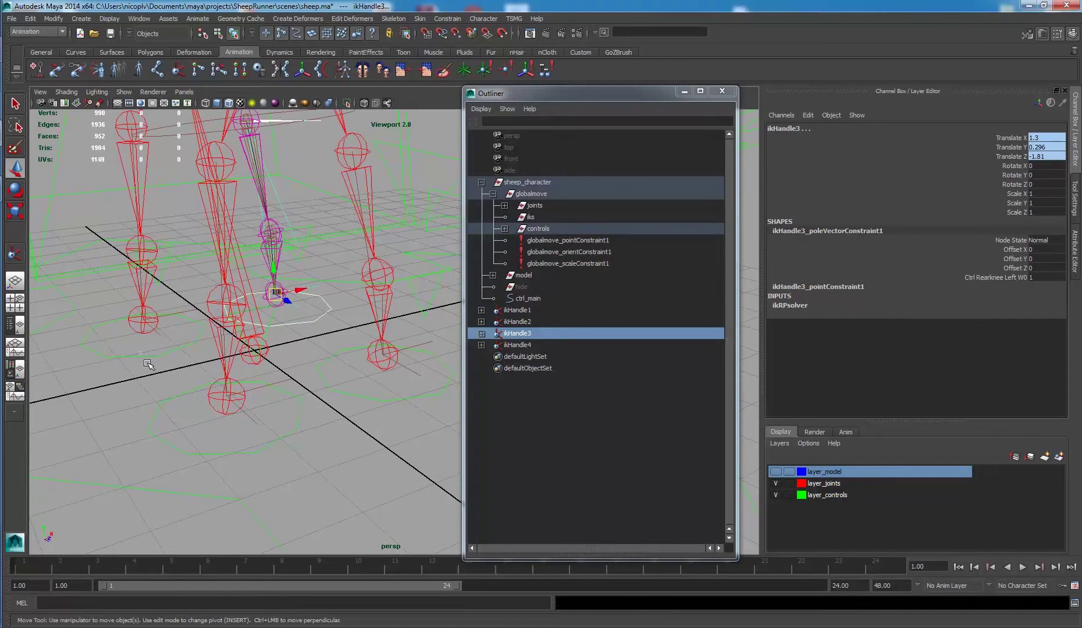
Point-constrain the right rear leg's IK handle, ikHandle4, to ctrl_rearhoof_right.
left_click(170, 344)
left_click(221, 338, "shift")
key("g")
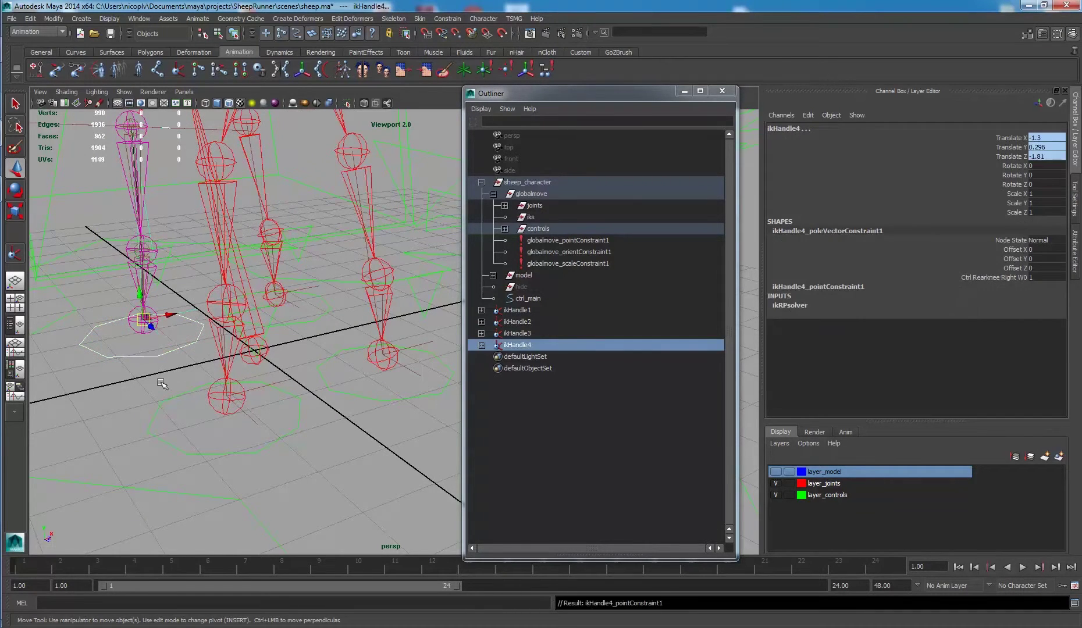
left_click(158, 382)
Constrain the right rear hoof end joint, jt_rearhoofend_right, to ctrl_rearhoof_right with an Orient constraint.
left_click_drag(169, 355, 203, 376, "alt")
left_click(205, 370)
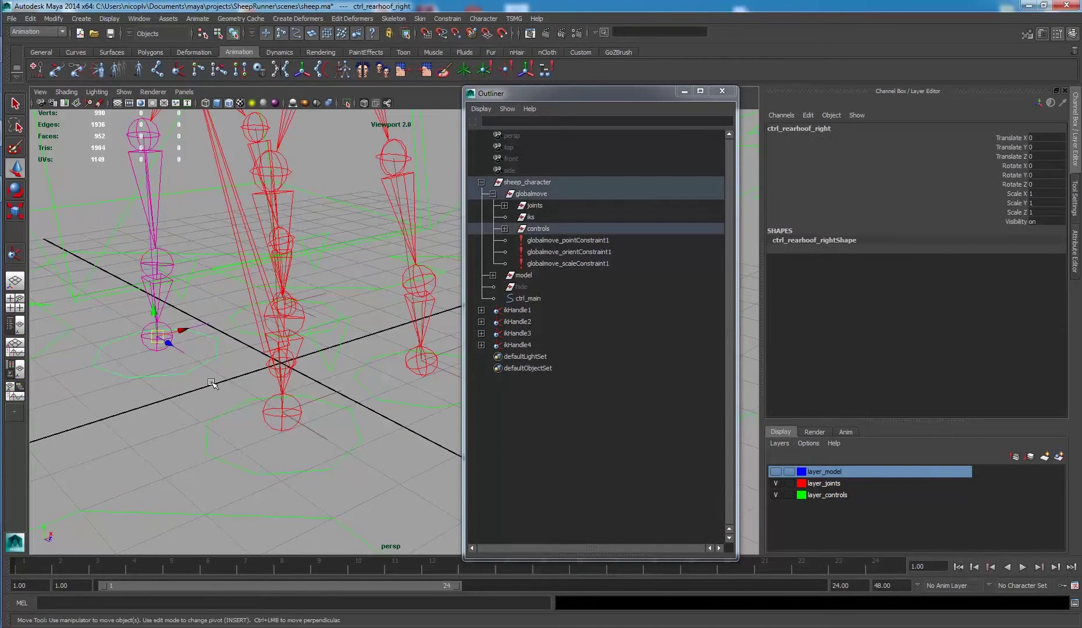
left_click(157, 352, "shift")
left_click(447, 18)
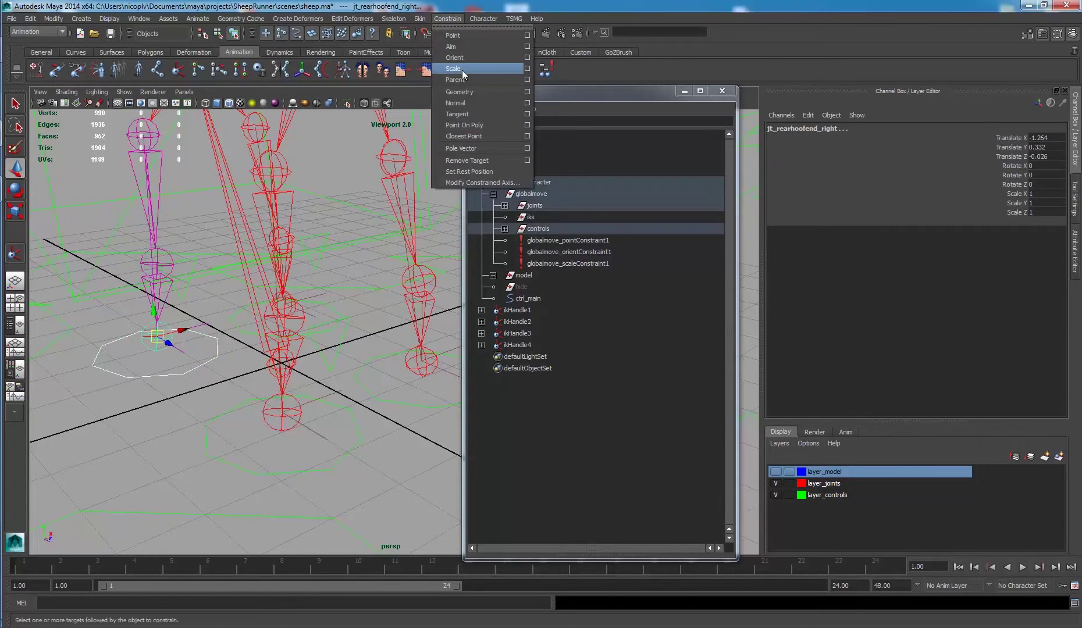
left_click(454, 57)
left_click_drag(306, 250, 353, 320, "alt")
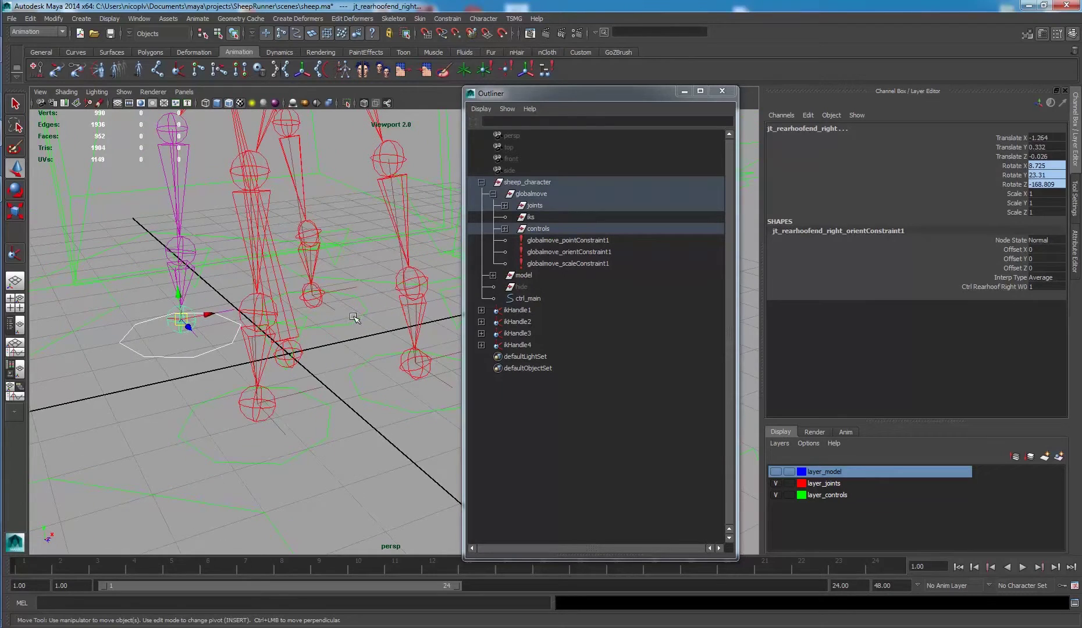
Constrain the left rear hoof end joint, jt_rearhoofend_left, to ctrl_rearhoof_left with an Orient constraint.
left_click(323, 319)
key("f")
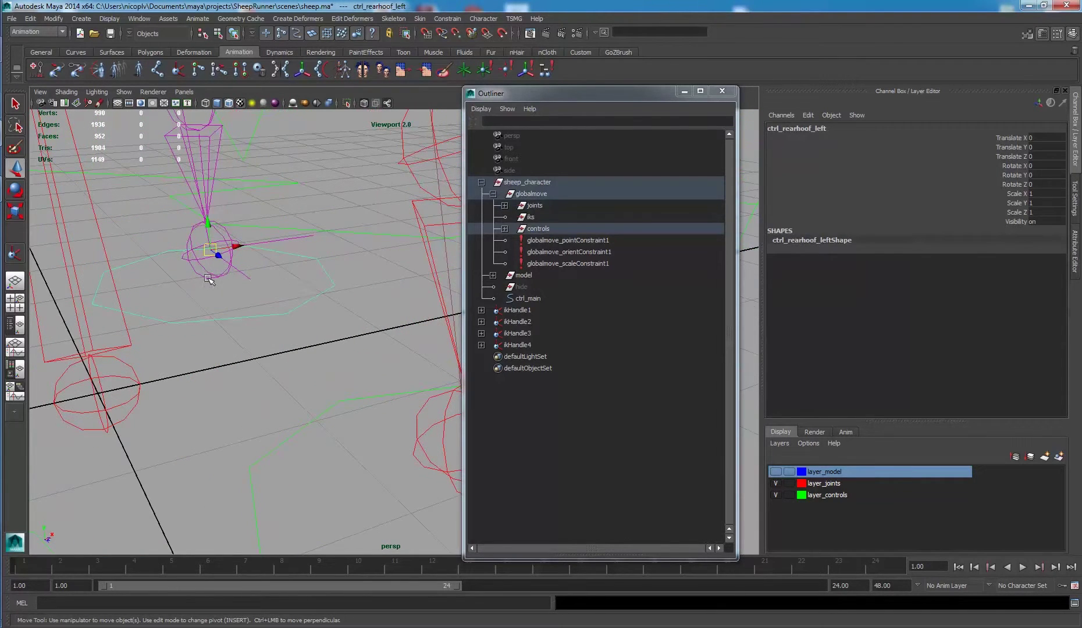
left_click(205, 276, "shift")
key("g")
Orient-constrain the left front hoof end joint, jt_fronthoofend_left, to ctrl_fronthoof_left.
scroll(305, 285, "down", 5)
left_click_drag(309, 291, 404, 383, "alt")
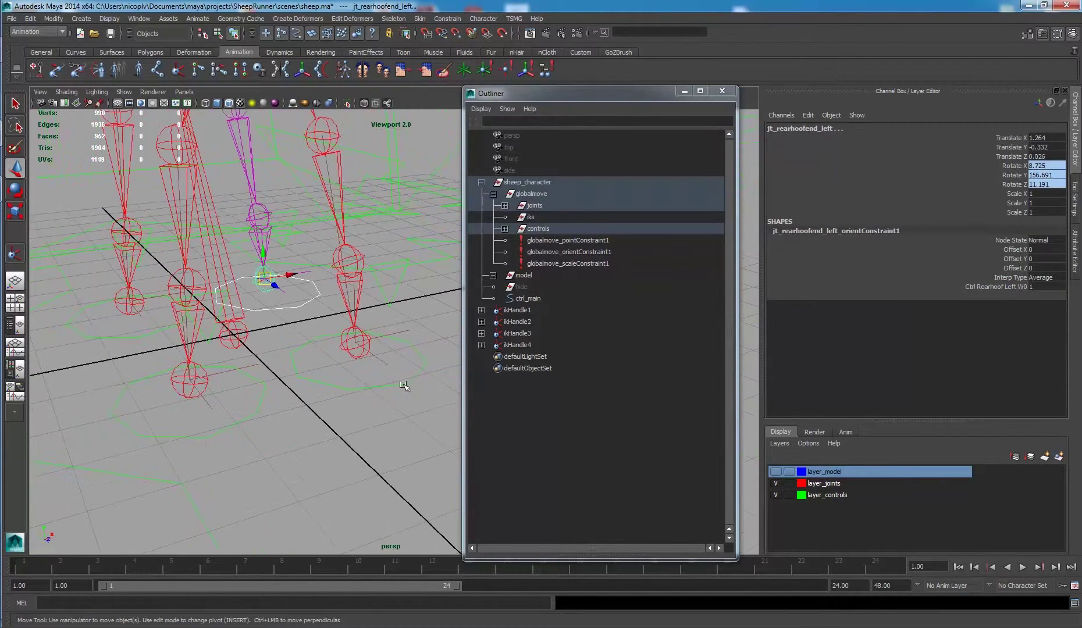
left_click(375, 388)
left_click(353, 356, "shift")
key("g")
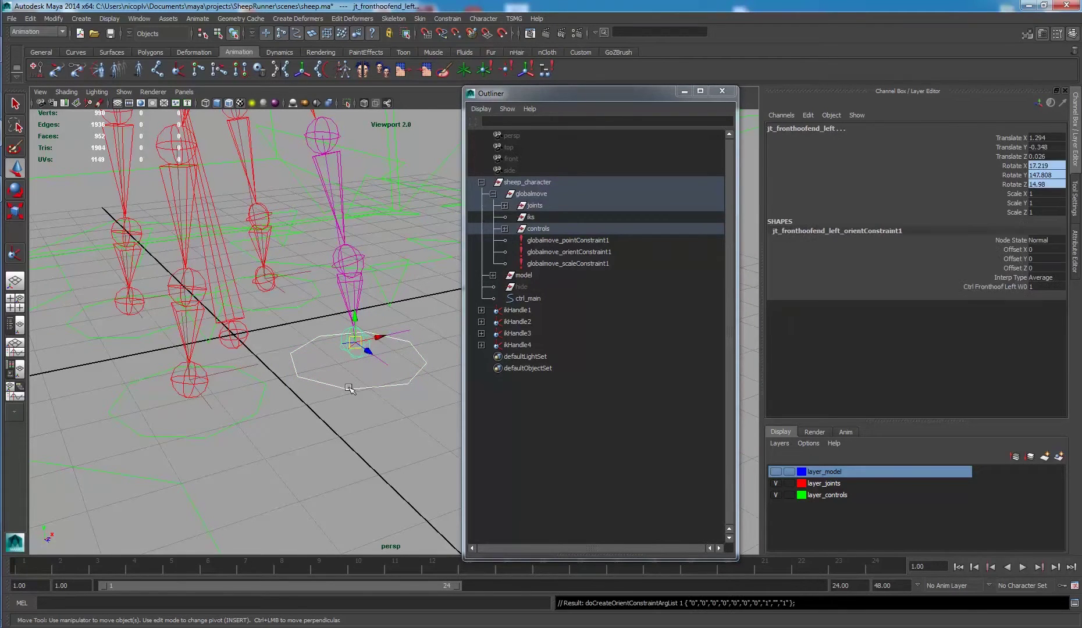
Rename ikHandle1 as ik_frontleg_left and copy the new name for reuse.
left_click(359, 417)
left_click(516, 310)
left_click(518, 333, "shift")
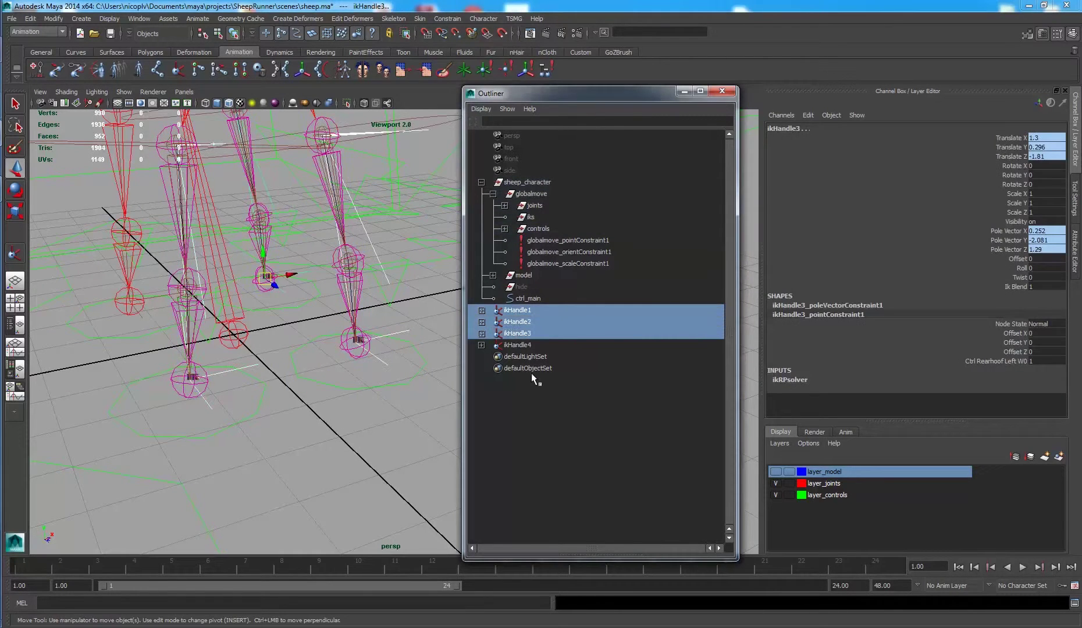
double_click(524, 311)
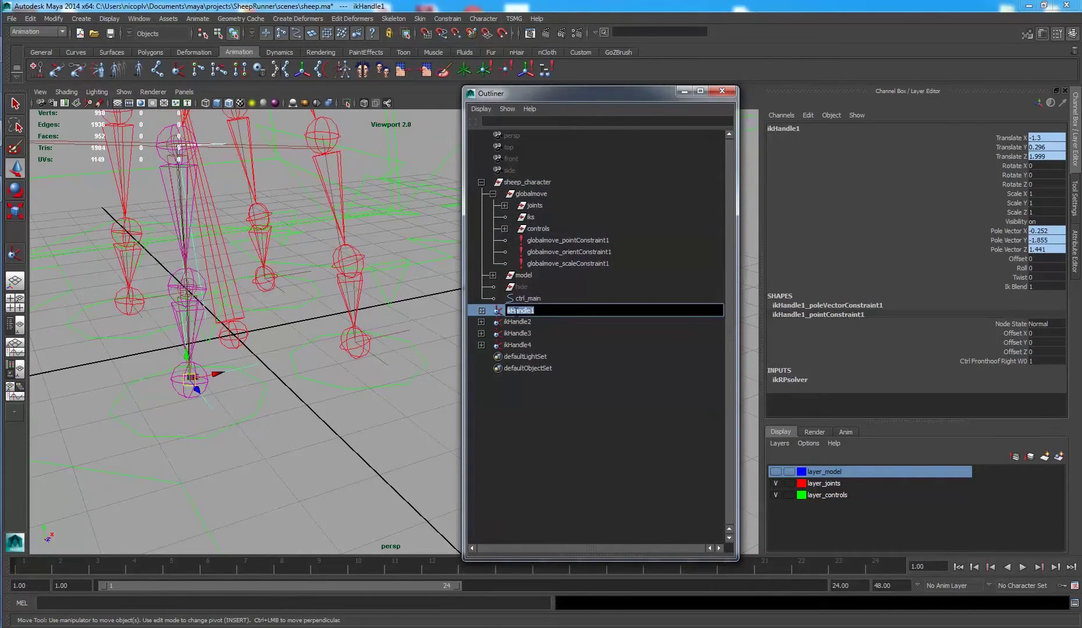
left_click(516, 311)
left_click_drag(513, 312, 591, 302)
type("_")
key("ctrl+a")
key("ctrl+c")
Rename ikHandle2 as ik_frontleg_right, reusing the copied name with the side changed.
double_click(511, 322)
key("ctrl+v")
key("shift+Left")
key("shift+Left")
key("shift+Left")
key("shift+Left")
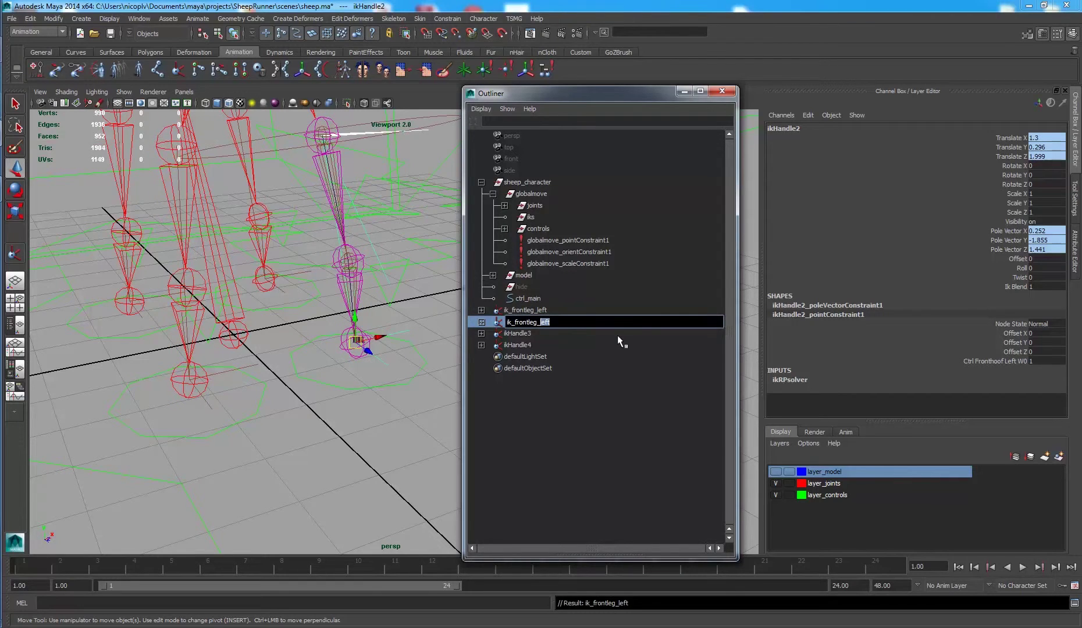
type("rigth")
key("Return")
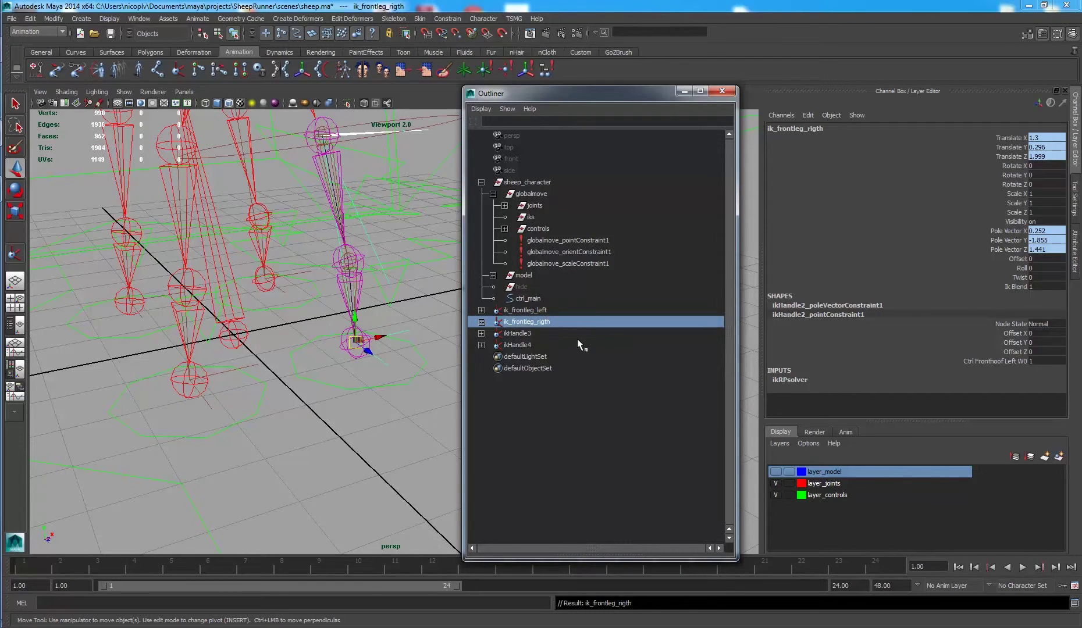
double_click(552, 324)
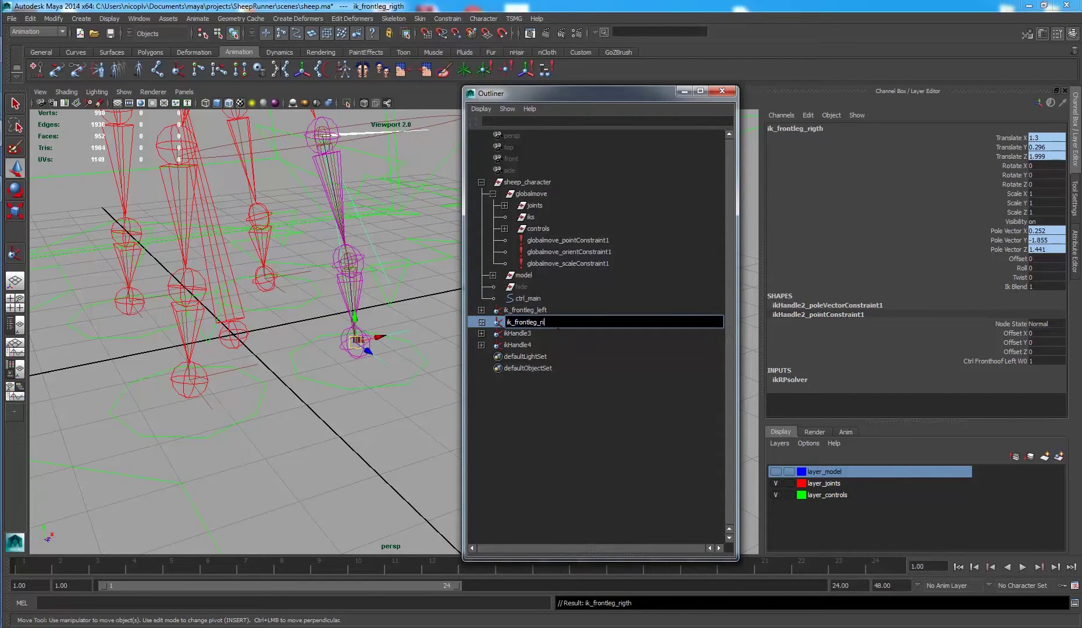
key("Return")
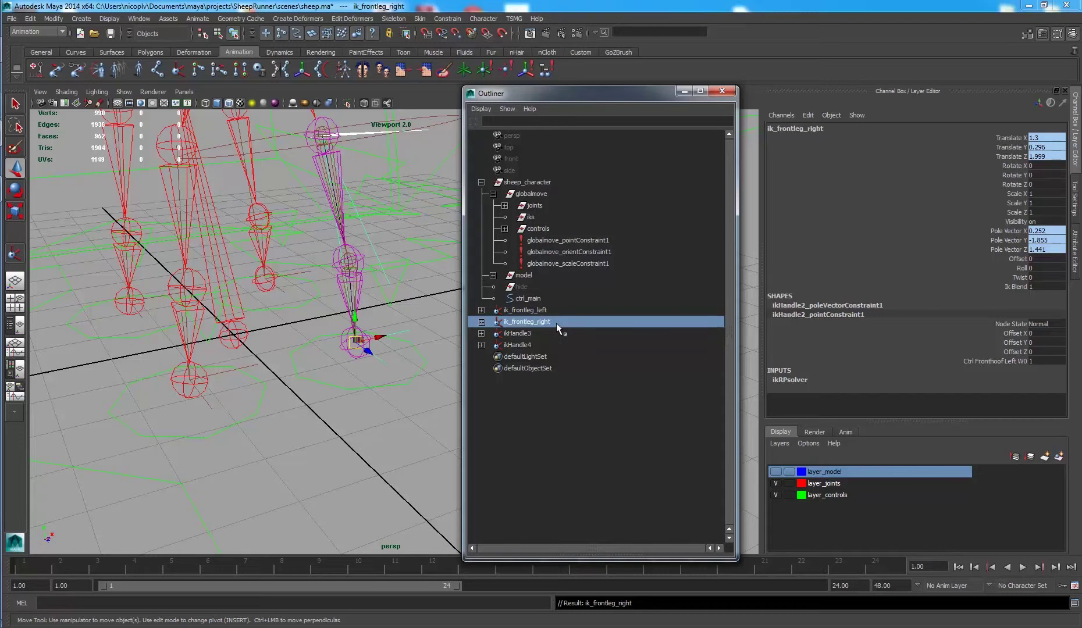
Rename ikHandle3 as ik_rearleg_right, adapting the copied front leg name.
double_click(528, 334)
key("ctrl+v")
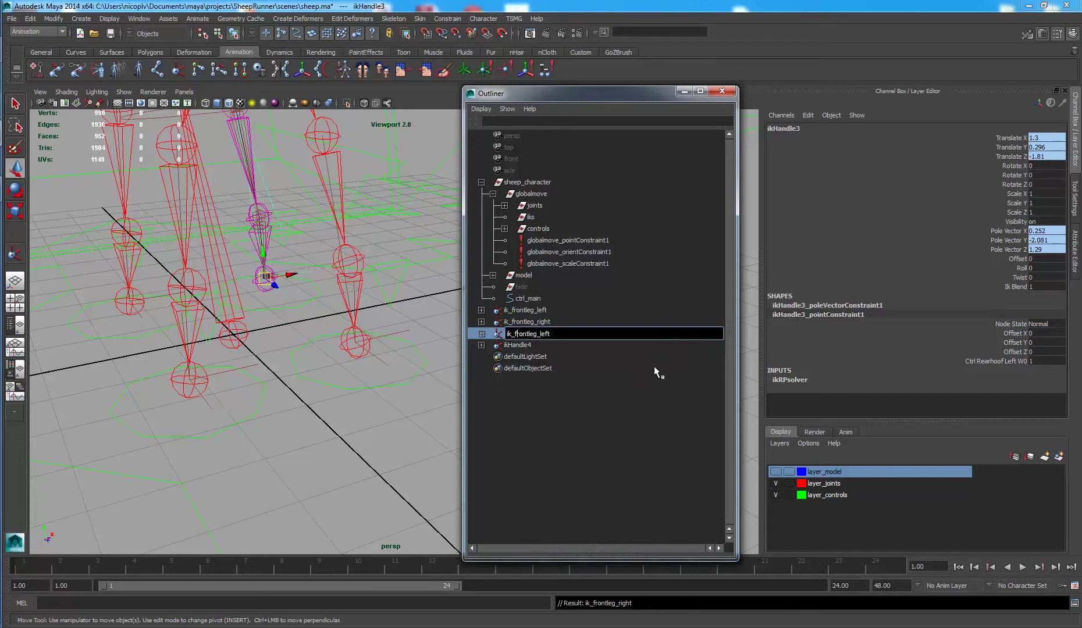
key("shift+Right")
key("shift+Right")
key("shift+Right")
key("shift+Right")
type("rear")
key("Delete")
key("shift+Right")
key("shift+Right")
key("shift+Right")
type("right")
key("Return")
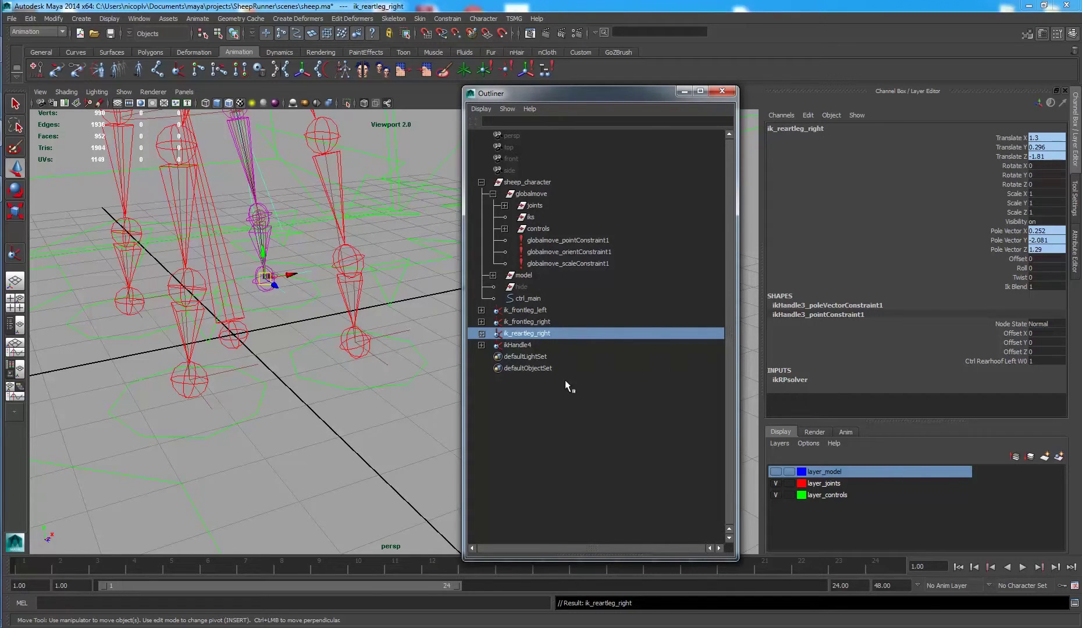
double_click(532, 334)
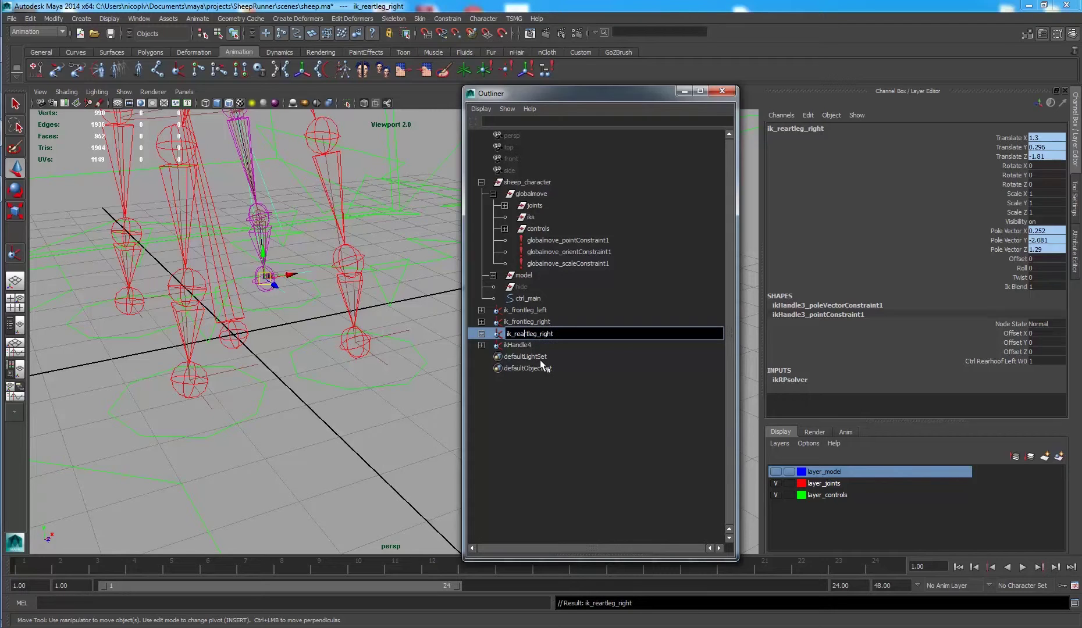
key("BackSpace")
Rename ikHandle4 as ik_rearleg_left, based on a copy of the ik_rearleg_right name.
key("ctrl+a")
key("ctrl+c")
double_click(511, 347)
key("ctrl+v")
key("BackSpace")
key("BackSpace")
key("BackSpace")
key("BackSpace")
key("BackSpace")
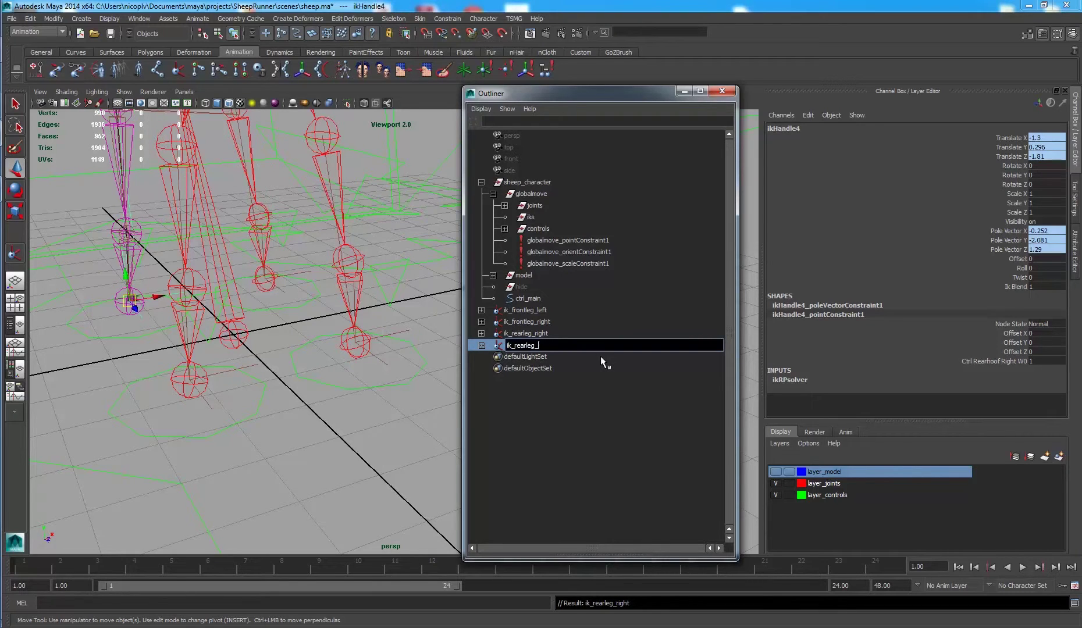
type("left")
key("Return")
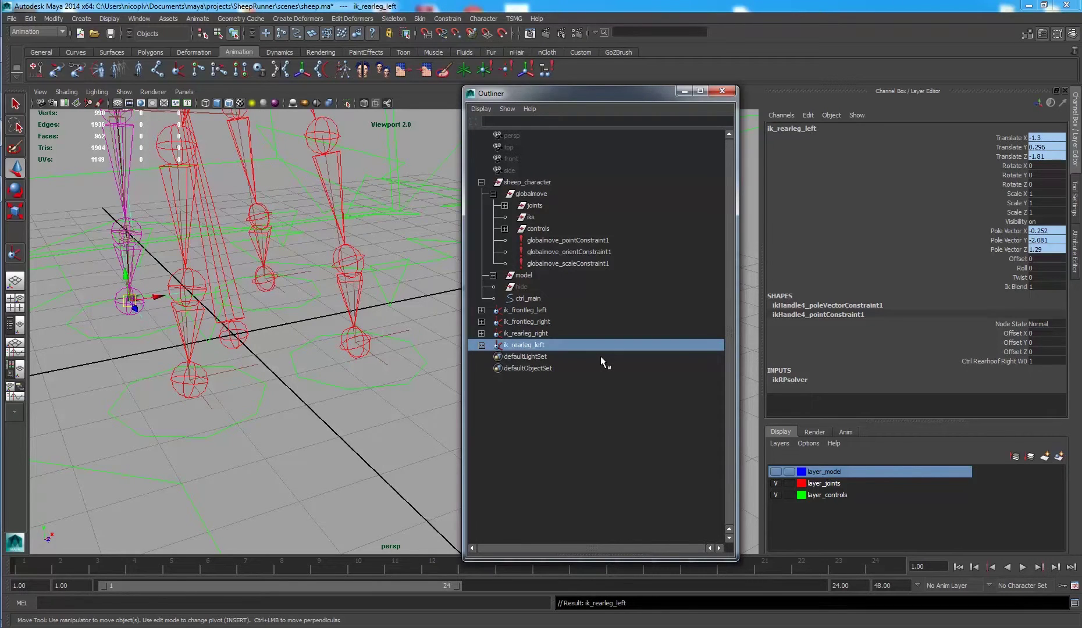
Parent the four renamed leg IK handles under the iks group and hide that group.
left_click(536, 312, "shift")
middle_click_drag(525, 316, 538, 219)
left_click(410, 364)
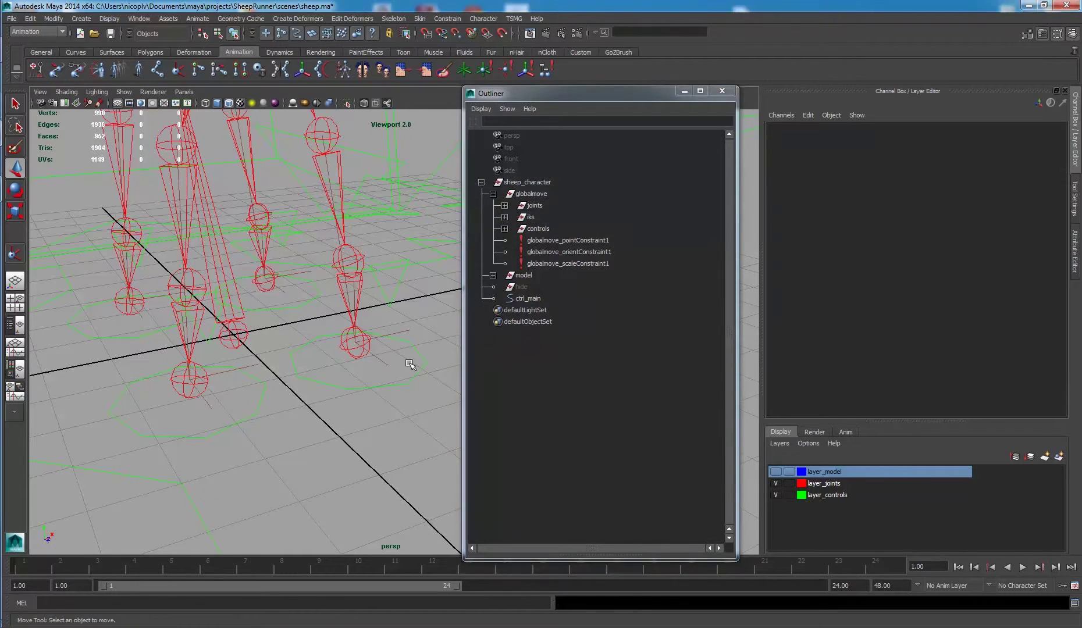
left_click(533, 220)
left_click_drag(381, 380, 373, 349, "alt")
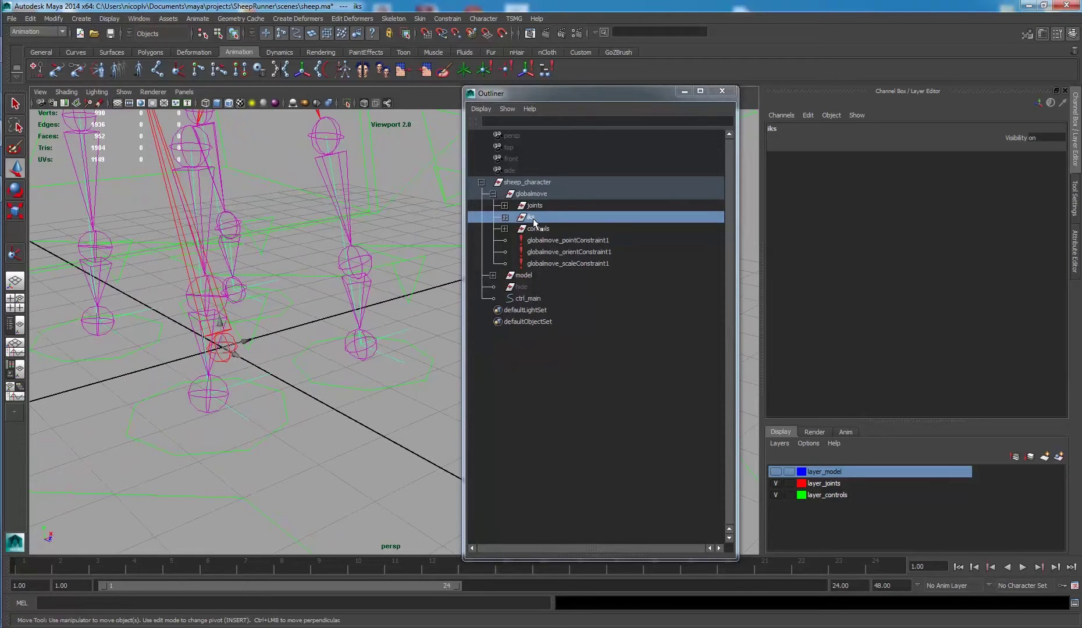
key("ctrl+h")
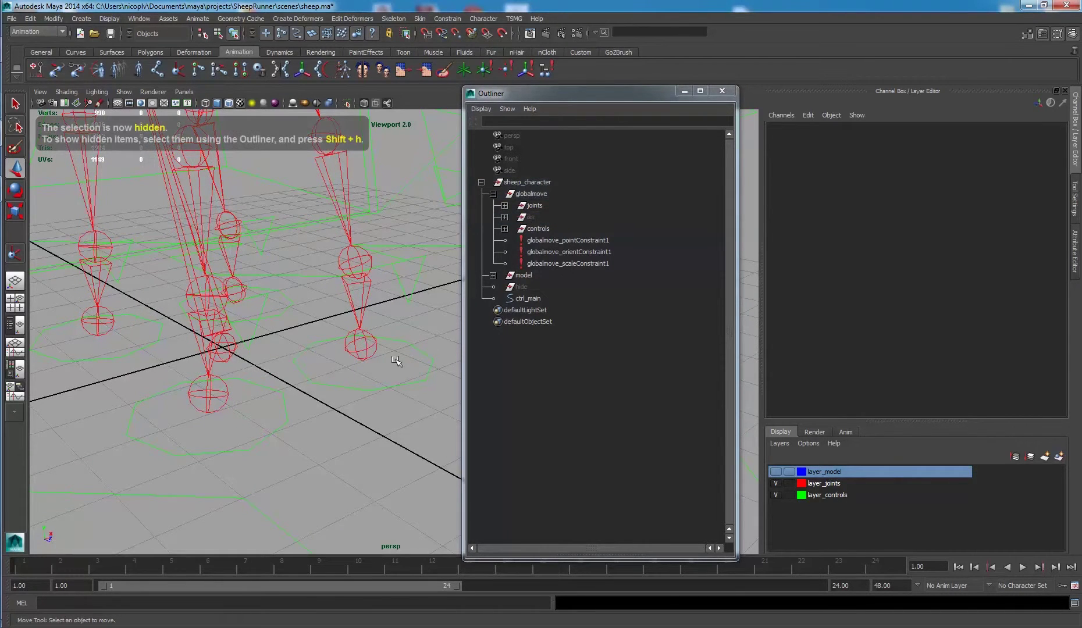
Test the left front leg by moving ctrl_fronthoof_left upward, and undo the move.
left_click_drag(378, 380, 396, 433)
mouse_move(357, 344)
left_mouse_down()
mouse_move(377, 283)
mouse_move(323, 348)
mouse_move(376, 272)
mouse_move(366, 349)
mouse_move(377, 278)
mouse_move(371, 333)
left_mouse_up()
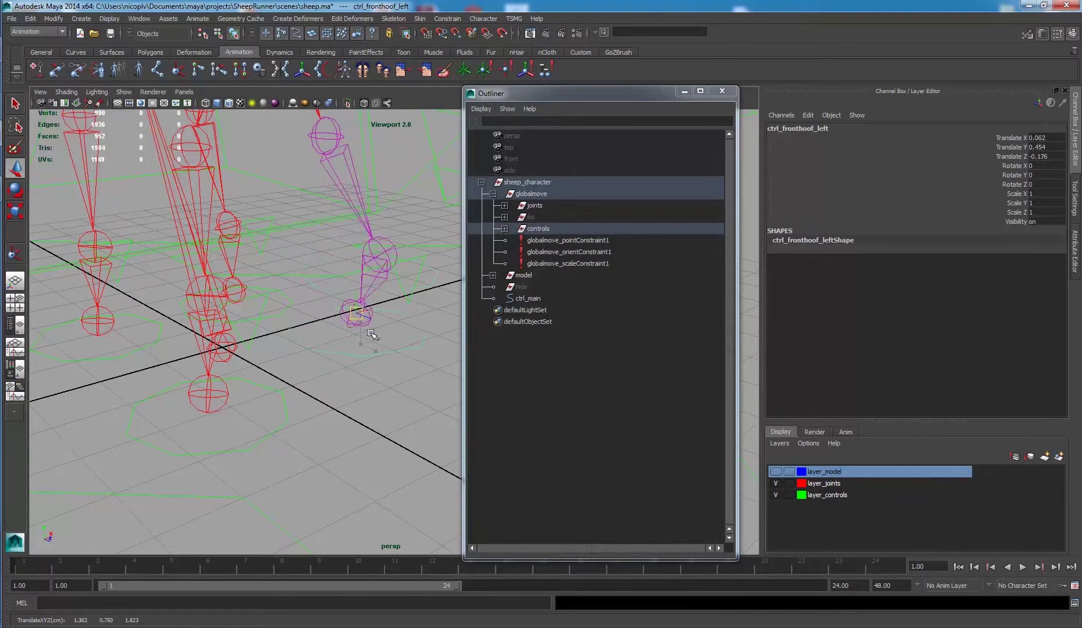
key("ctrl+z")
key("ctrl+z")
key("ctrl+z")
key("ctrl+z")
key("ctrl+z")
key("ctrl+z")
left_click_drag(407, 370, 324, 304, "alt")
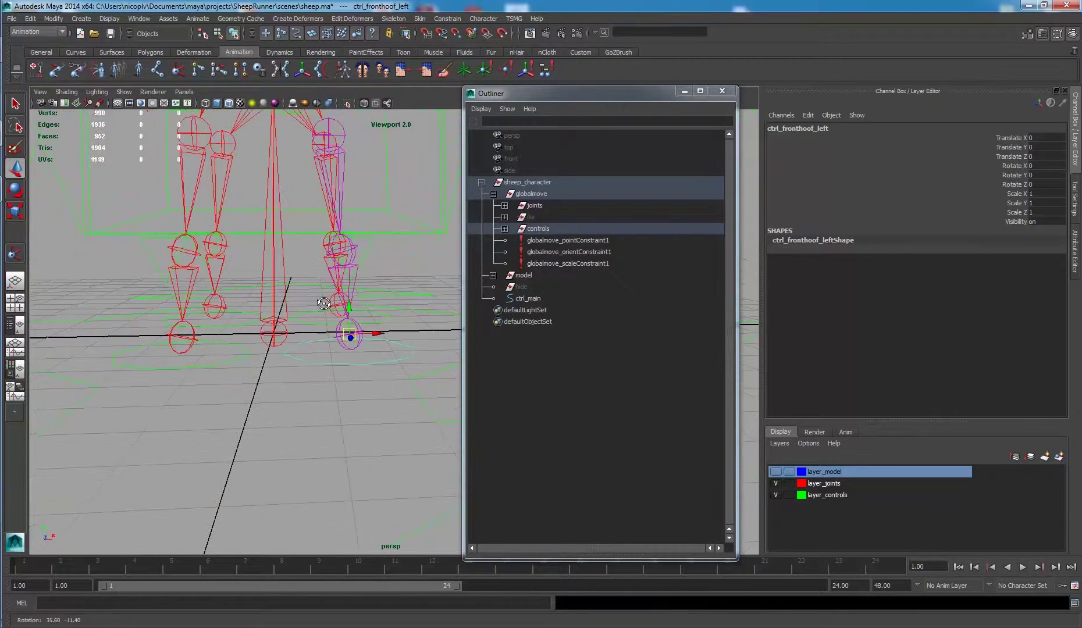
left_click_drag(314, 379, 346, 387, "alt")
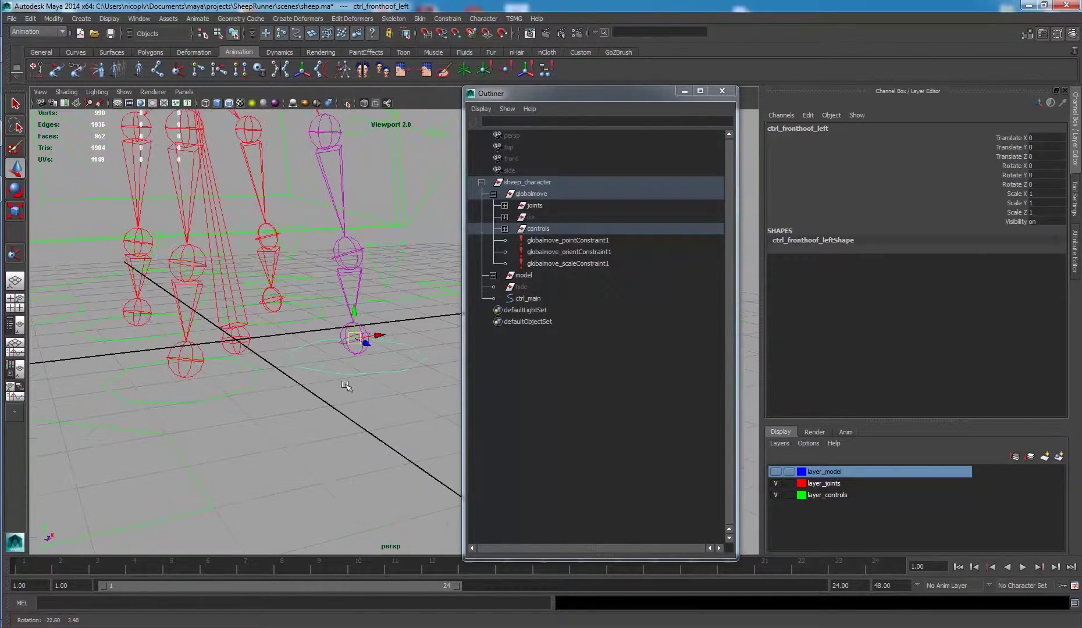
Test-move the control beside the left front knee and undo the move.
left_click(397, 263)
left_click(399, 259)
mouse_move(387, 266)
left_mouse_down()
mouse_move(279, 283)
mouse_move(372, 269)
left_mouse_up()
key("ctrl+z")
Test all four legs by moving the four hoof controls together, undo the move and clear the selection.
left_click(393, 371)
left_click_drag(375, 369, 320, 368, "alt")
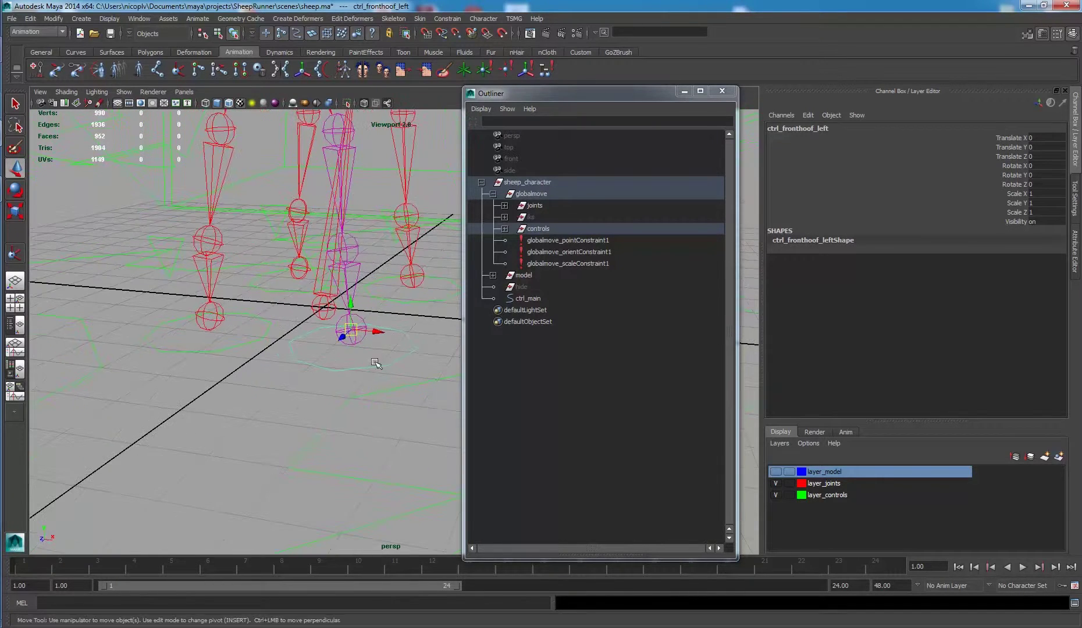
middle_click_drag(375, 363, 311, 381, "alt")
left_click(365, 317, "shift")
left_click(198, 303, "shift")
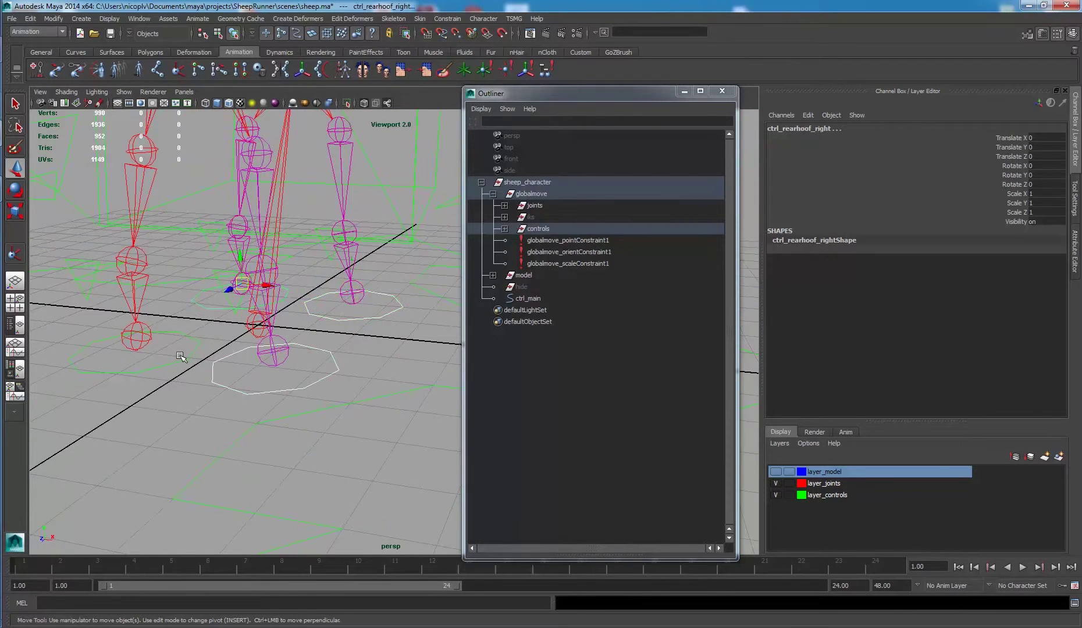
left_click(204, 373)
left_click_drag(142, 329, 74, 345)
key("ctrl+z")
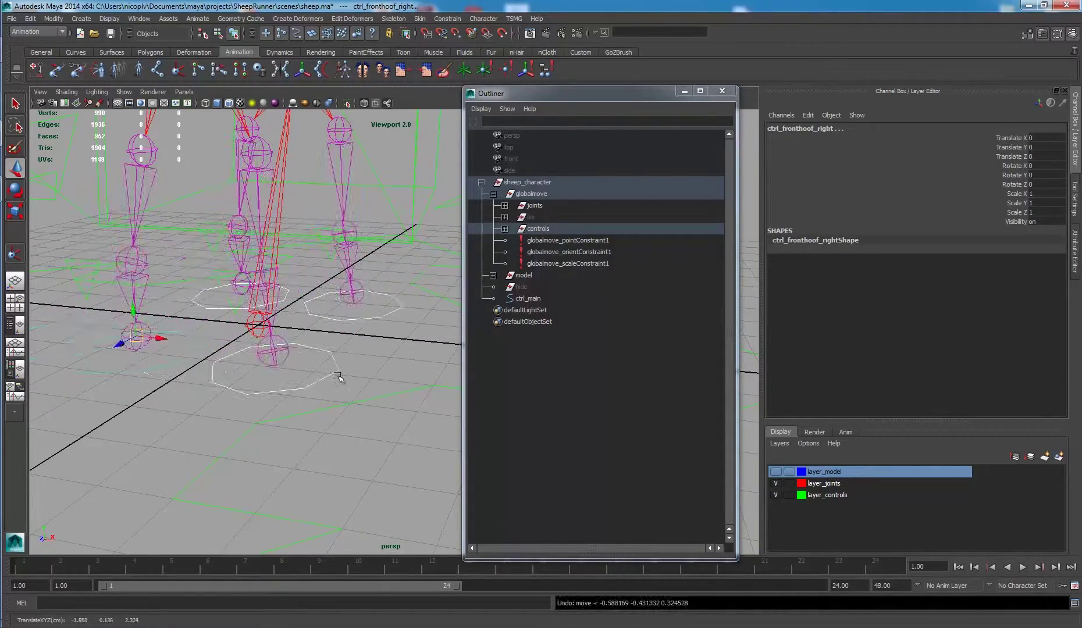
left_click(222, 384)
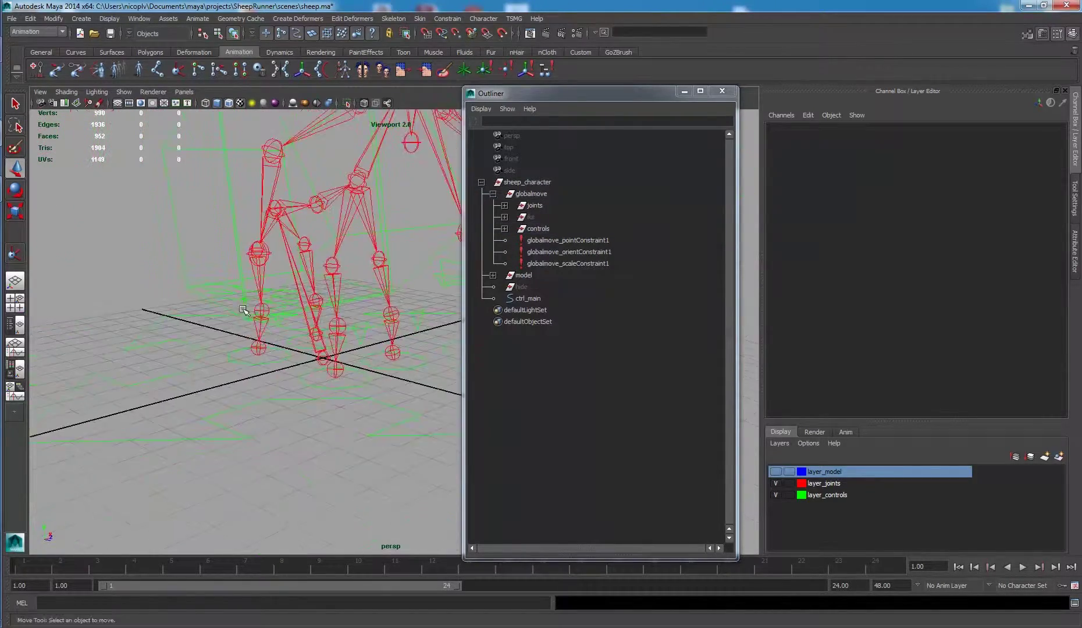